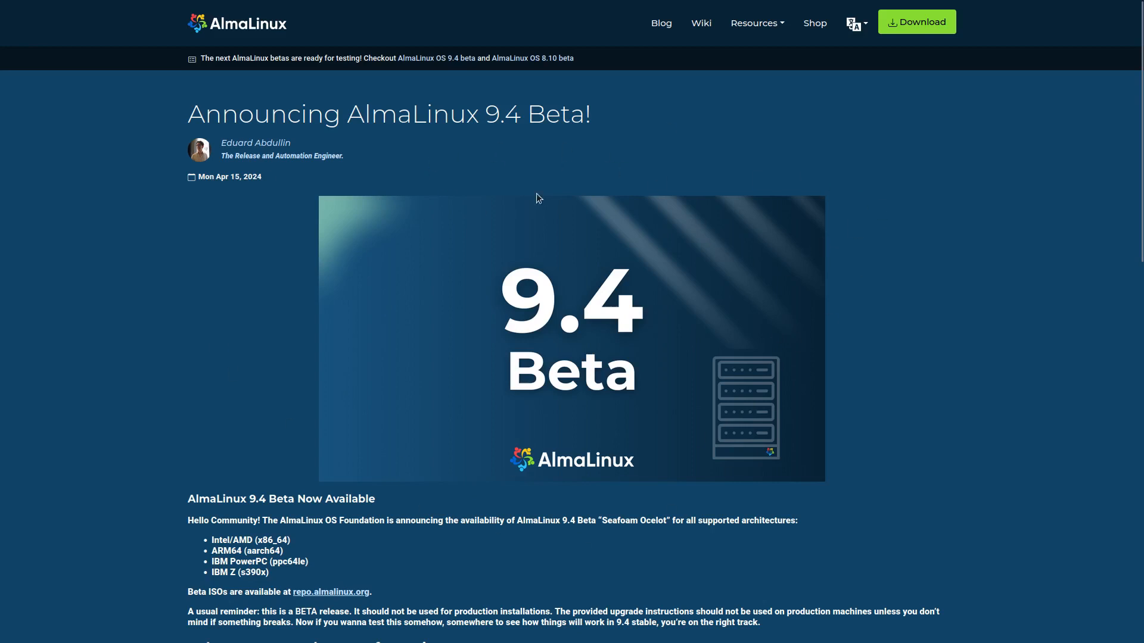
- Read the AlmaLinux 9.4 Beta announcement, highlighting the supported architectures and the line on where the beta ISOs are available
{"action": "scroll", "coordinate": [278, 445], "scroll_direction": "down", "scroll_amount": 2}
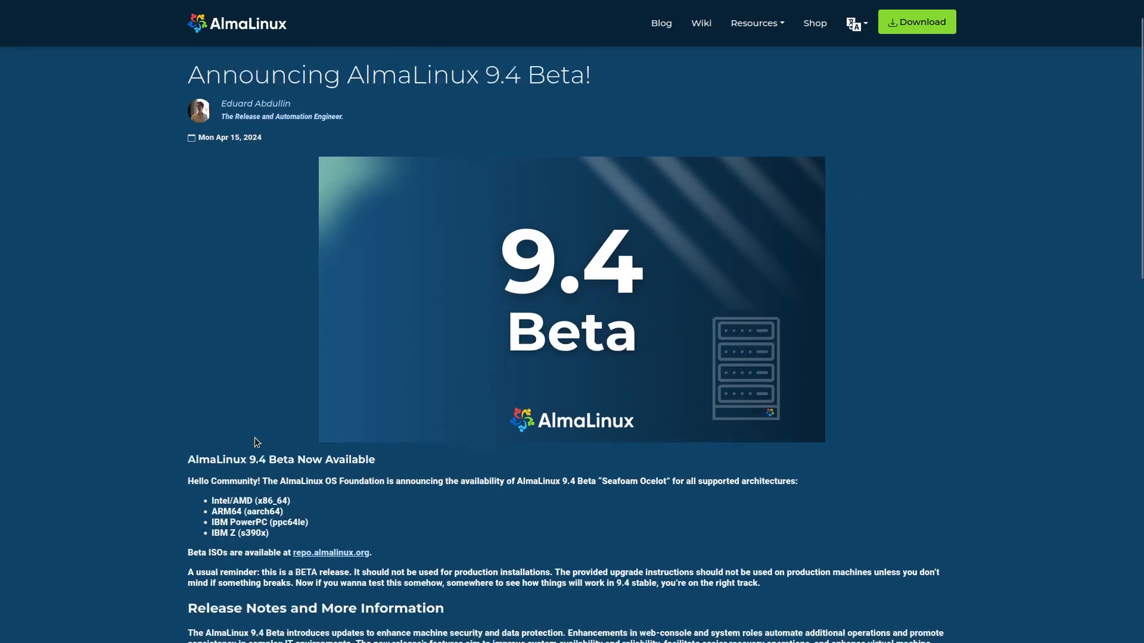
{"action": "scroll", "coordinate": [503, 332], "scroll_direction": "down", "scroll_amount": 2}
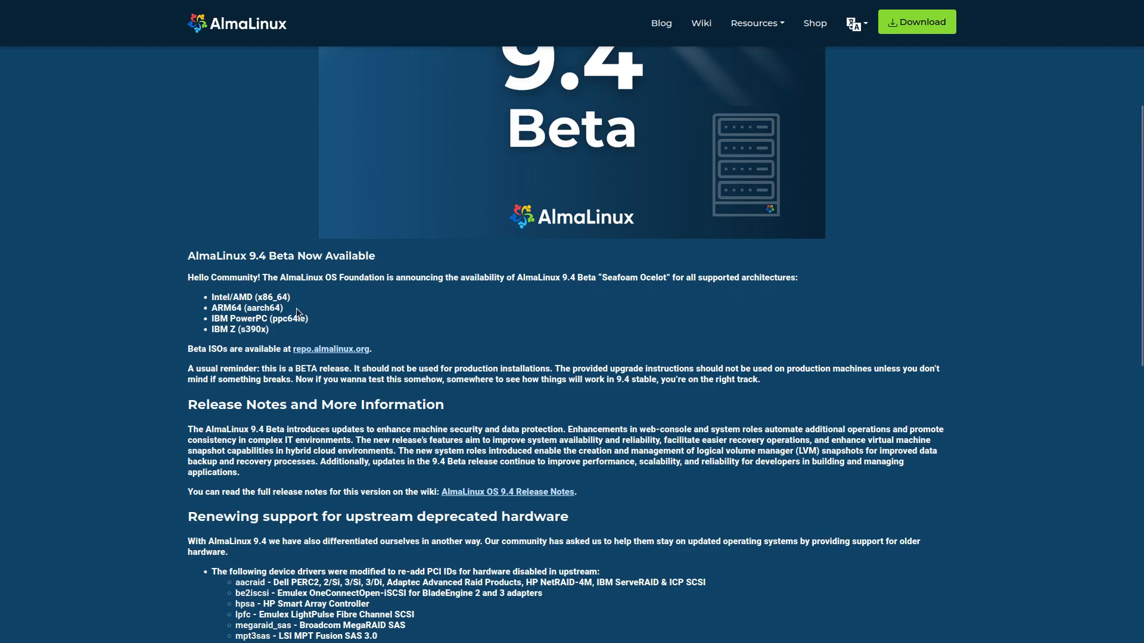
{"action": "left_click_drag", "start_coordinate": [277, 331], "coordinate": [213, 296]}
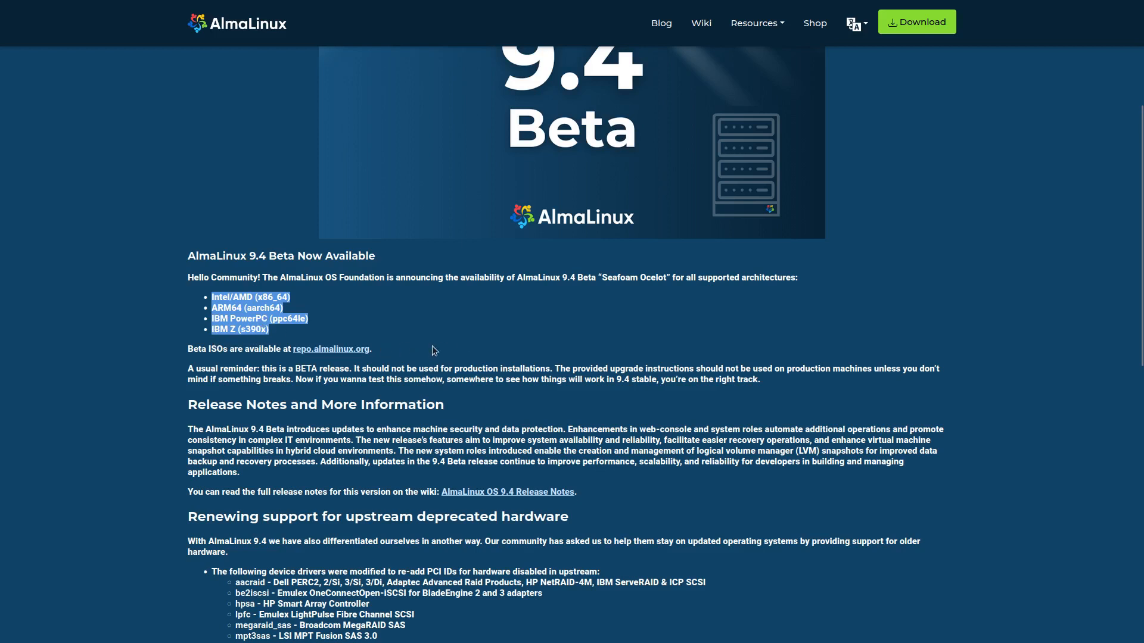
{"action": "triple_click", "coordinate": [213, 352]}
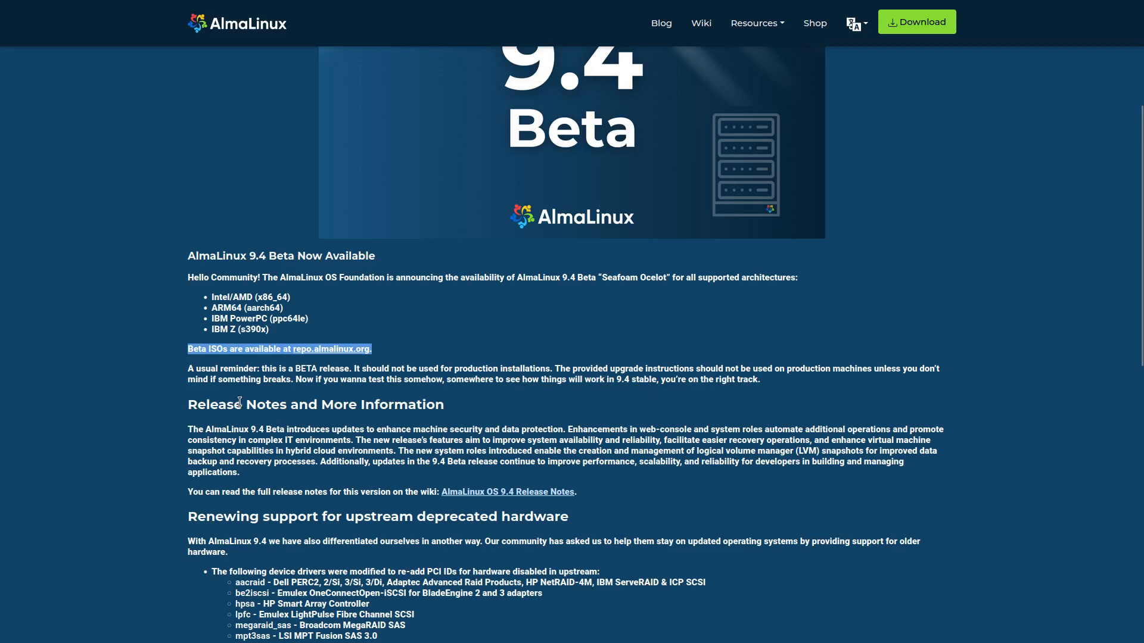
{"action": "scroll", "coordinate": [240, 401], "scroll_direction": "down", "scroll_amount": 1}
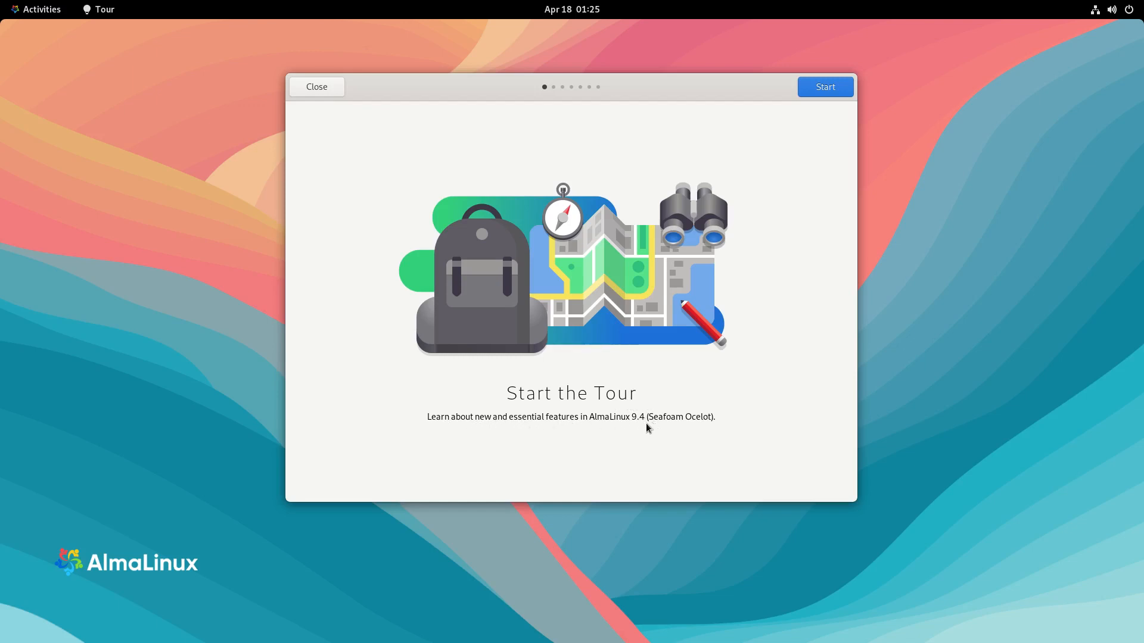
- Go through all pages of the AlmaLinux 9.4 welcome tour and close it
{"action": "left_click", "coordinate": [821, 86]}
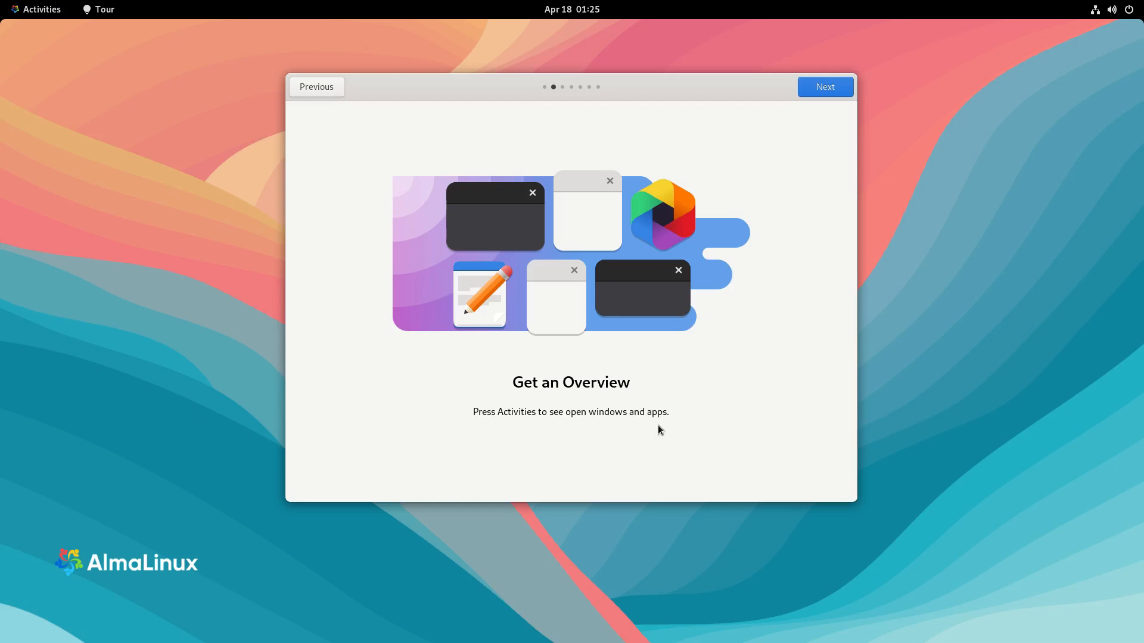
{"action": "left_click", "coordinate": [815, 84]}
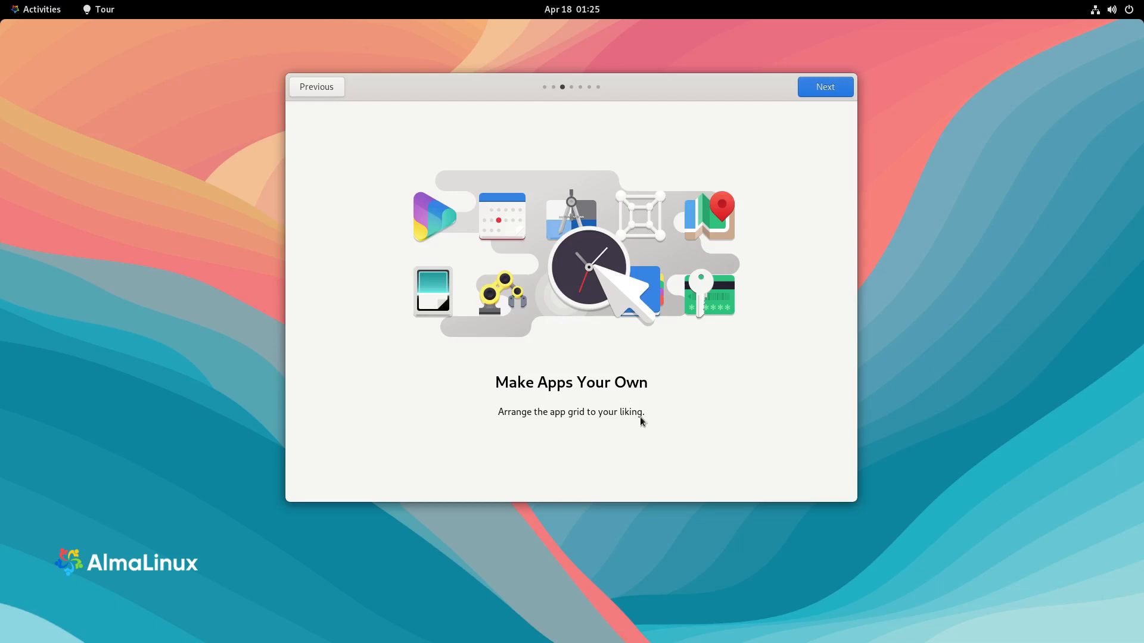
{"action": "left_click", "coordinate": [815, 87]}
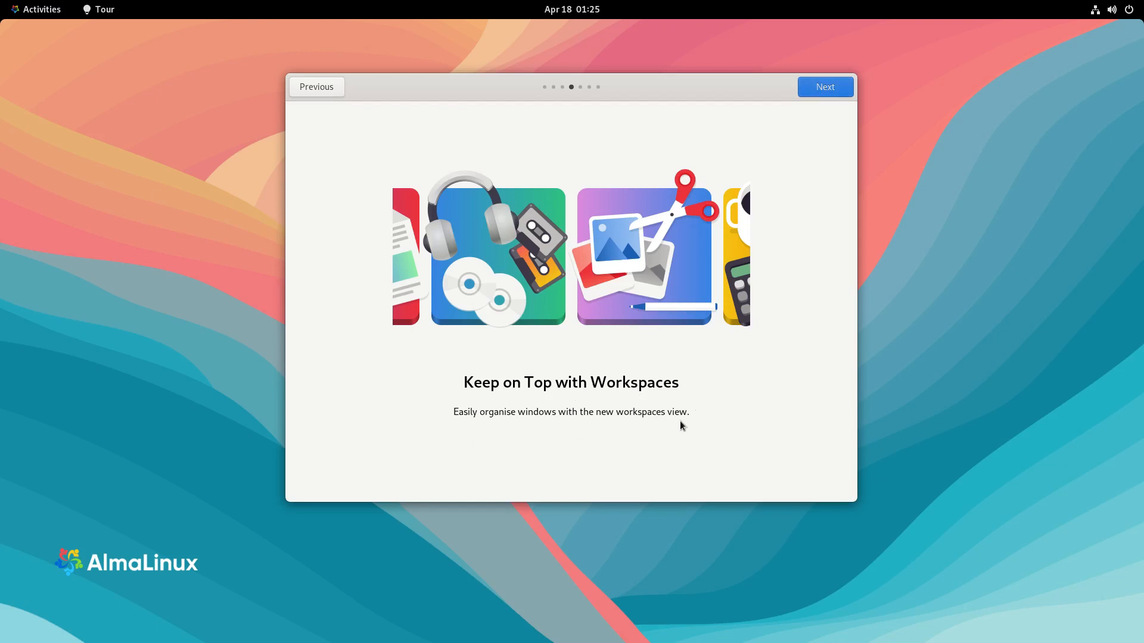
{"action": "left_click", "coordinate": [824, 86]}
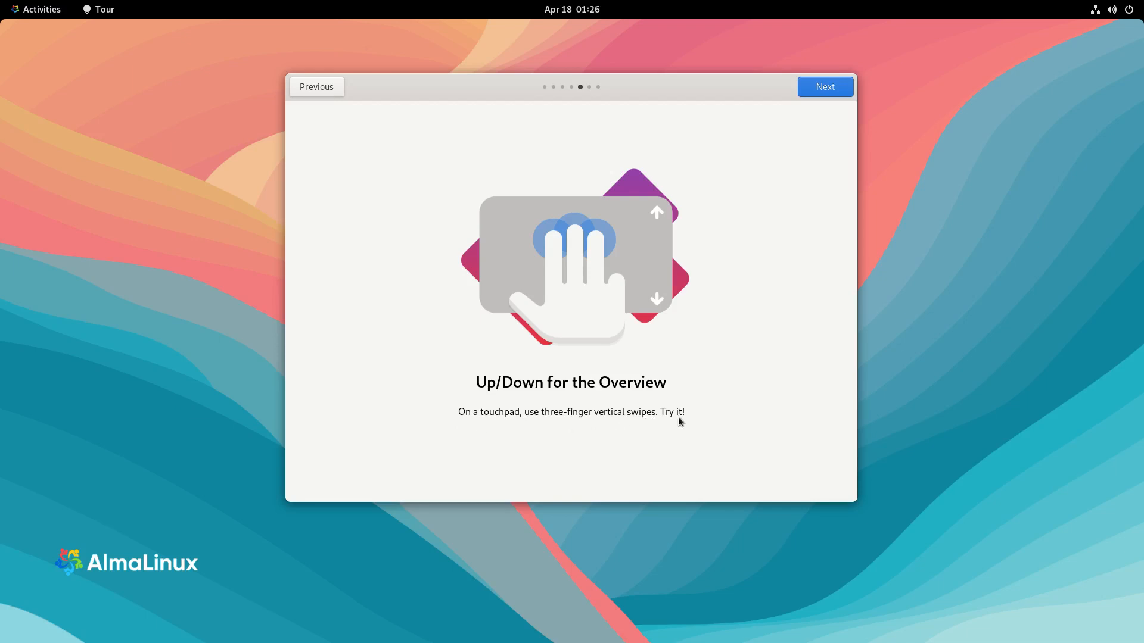
{"action": "left_click", "coordinate": [814, 90]}
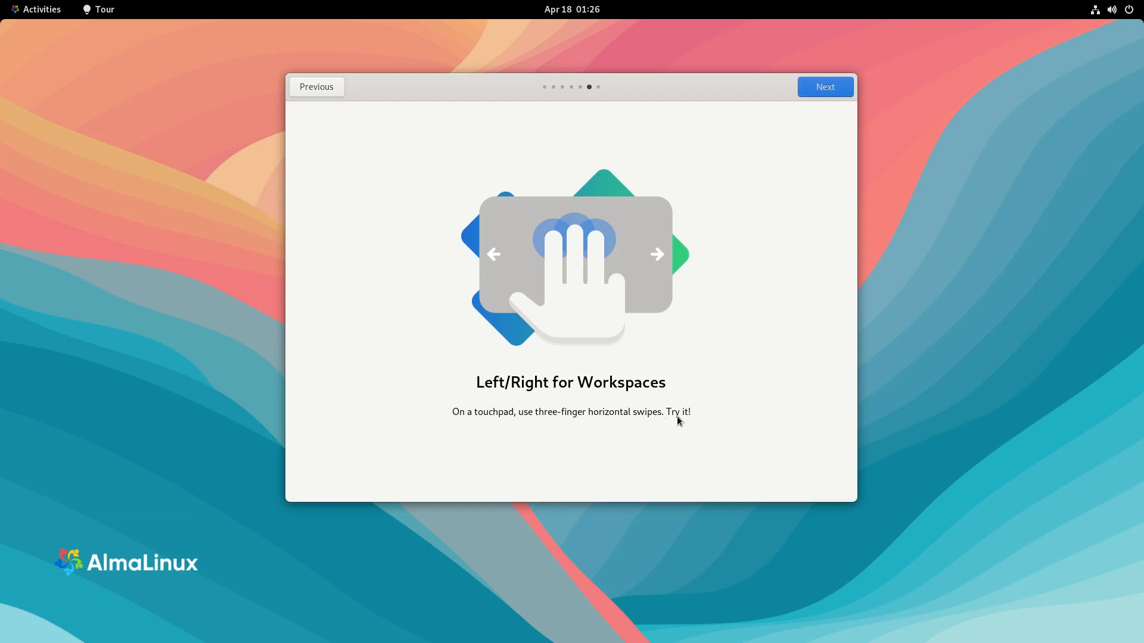
{"action": "left_click", "coordinate": [811, 86]}
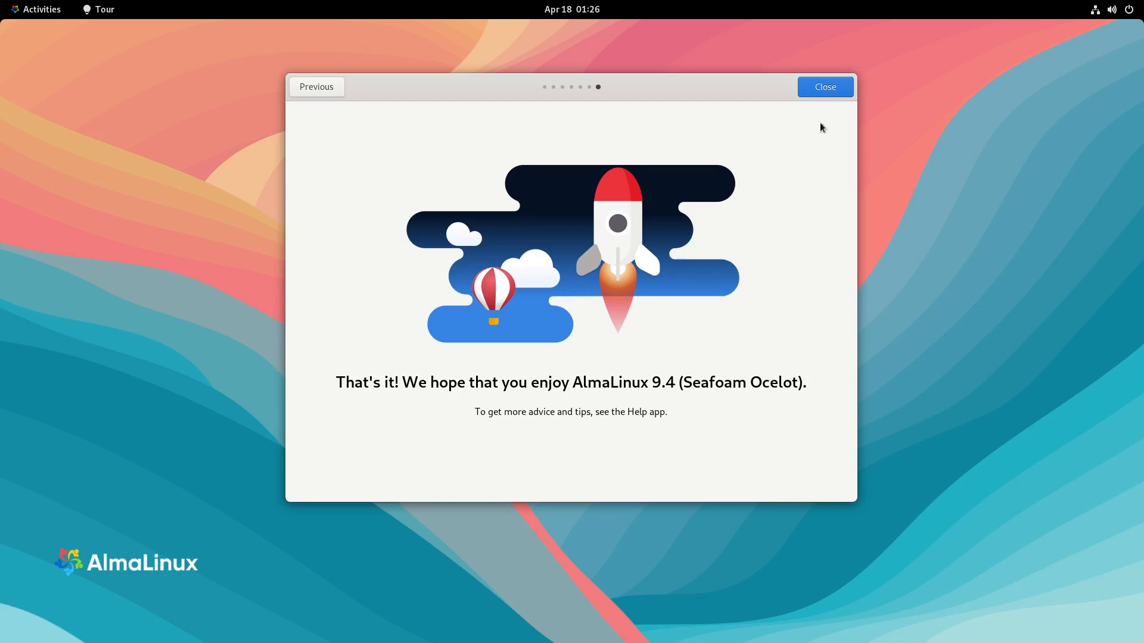
{"action": "left_click", "coordinate": [826, 88]}
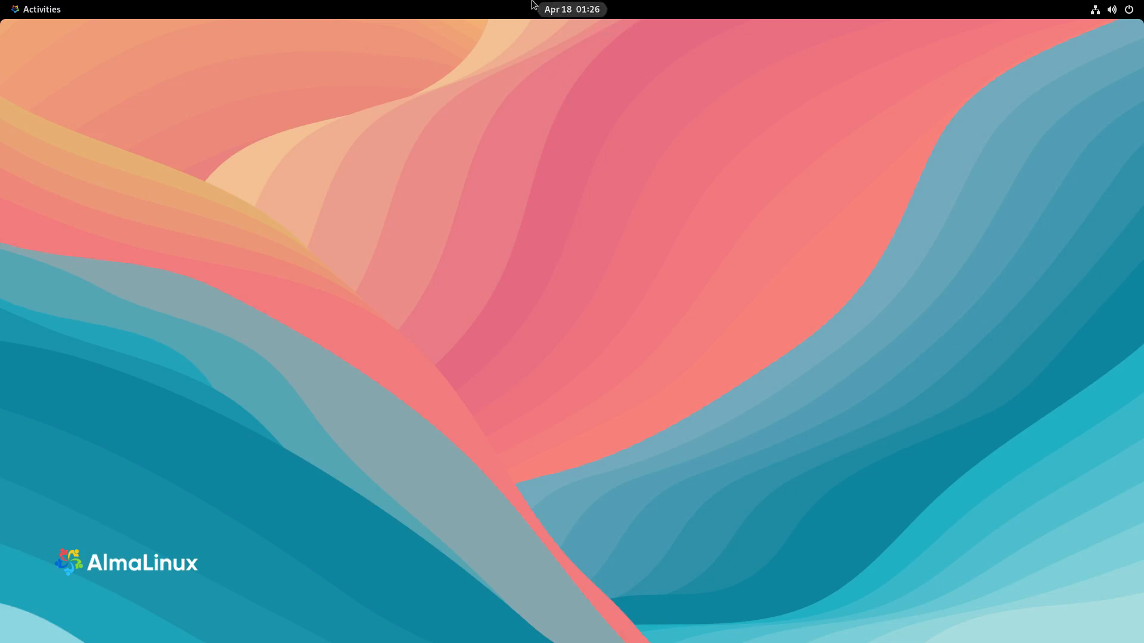
- Examine the system status menu and the calendar with notifications, closing each one after viewing
{"action": "mouse_move", "coordinate": [576, 6]}
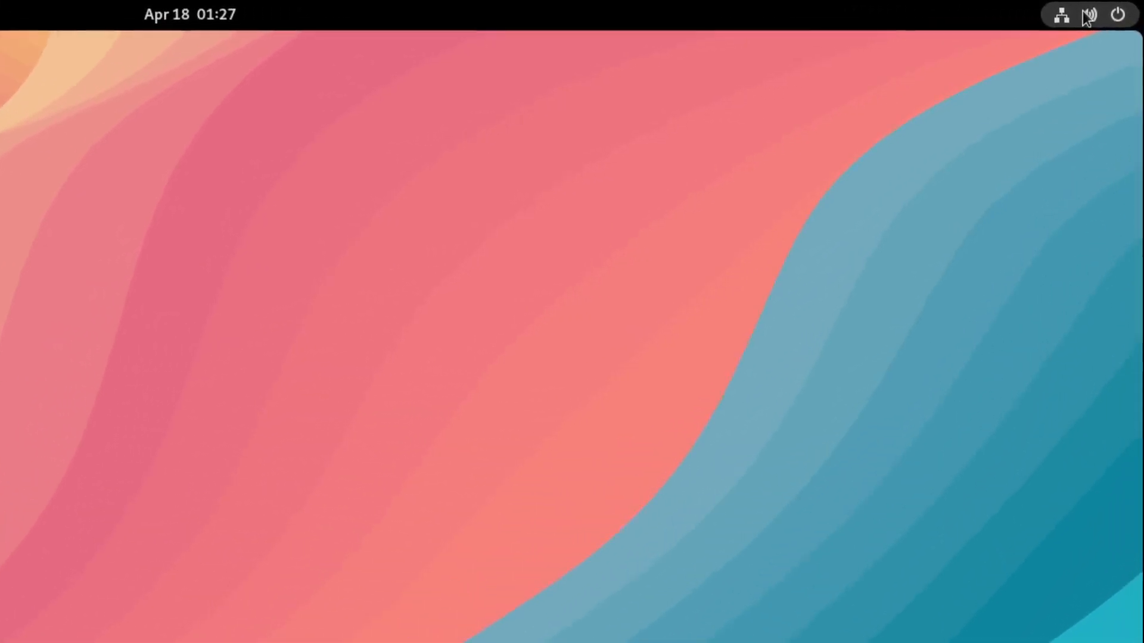
{"action": "left_click", "coordinate": [1096, 9]}
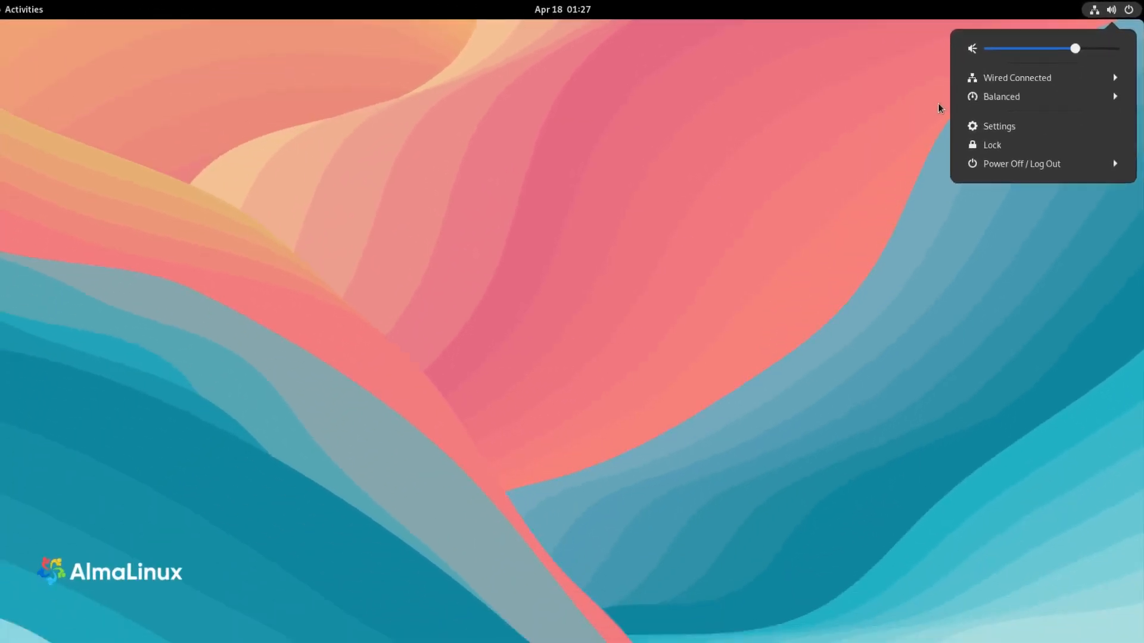
{"action": "left_click", "coordinate": [884, 130]}
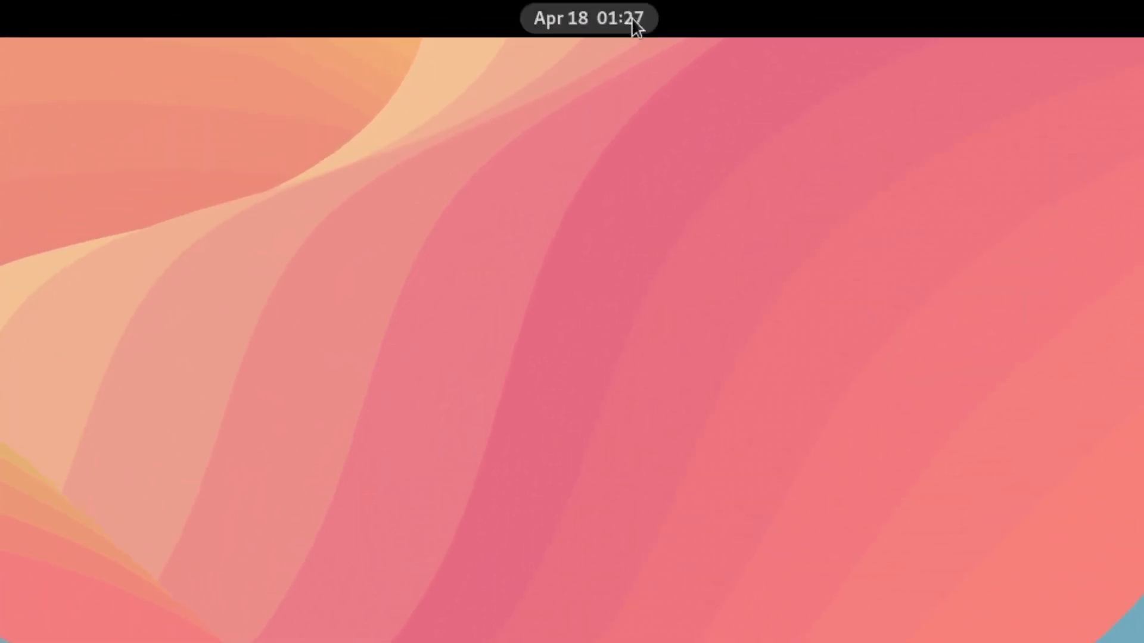
{"action": "left_click", "coordinate": [580, 24]}
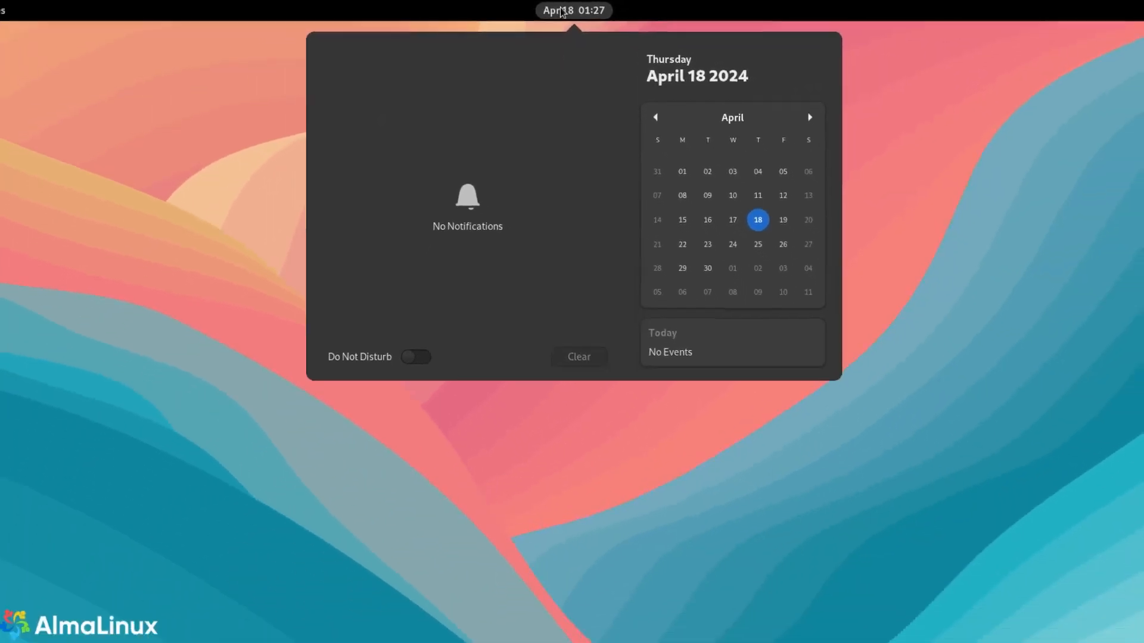
{"action": "left_click", "coordinate": [566, 17]}
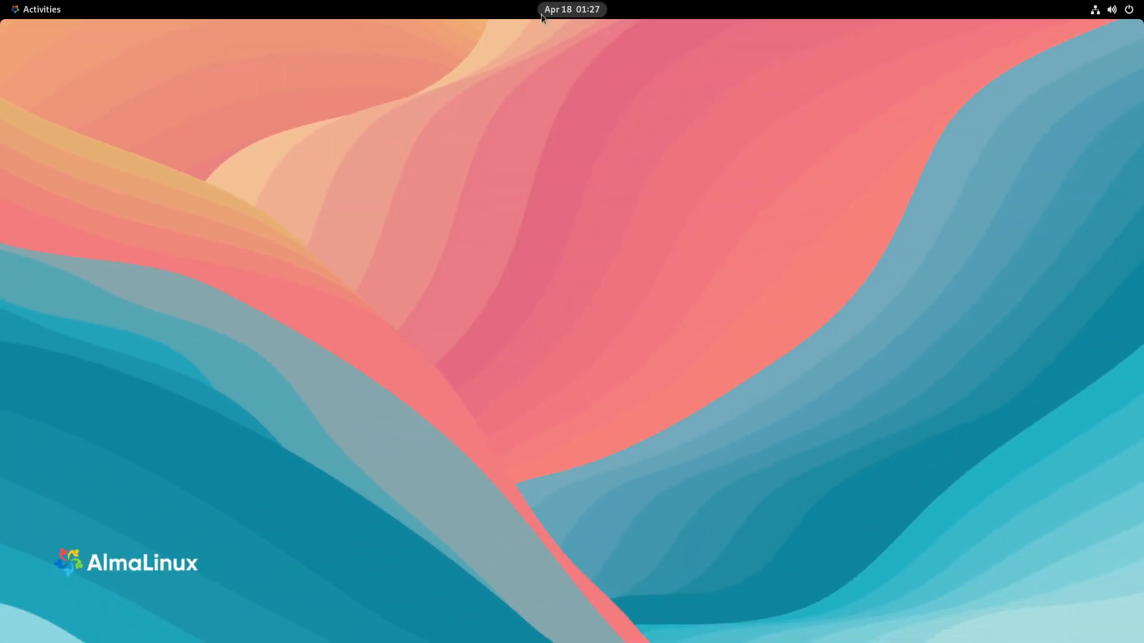
- Open the Activities overview and switch back and forth between the two workspaces, ending on the first one
{"action": "left_click", "coordinate": [26, 13]}
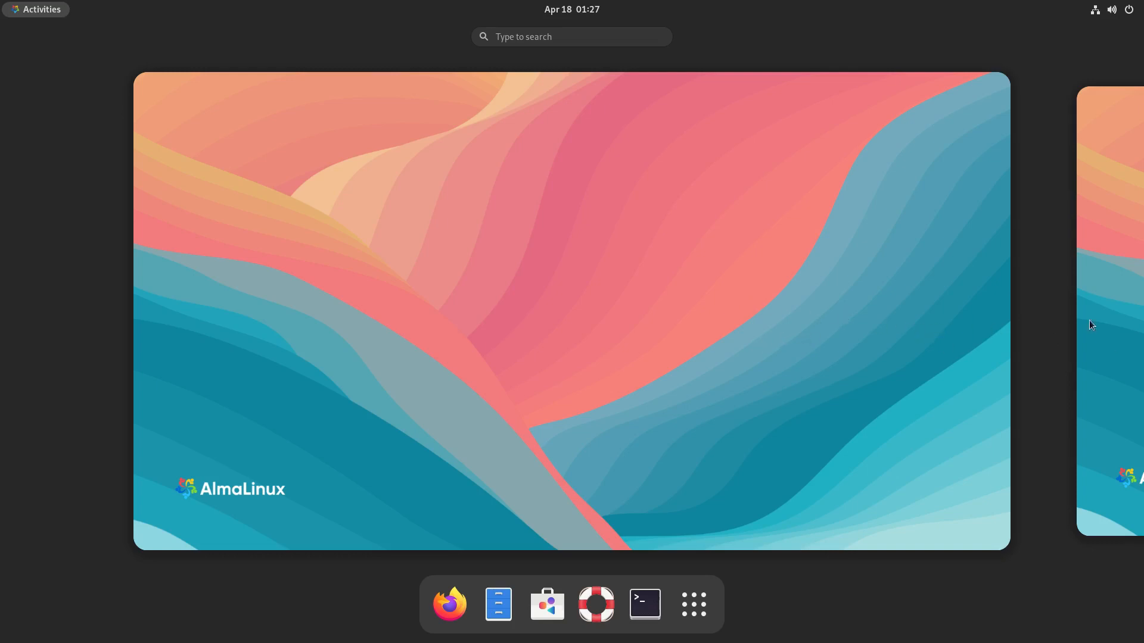
{"action": "left_click", "coordinate": [1089, 302]}
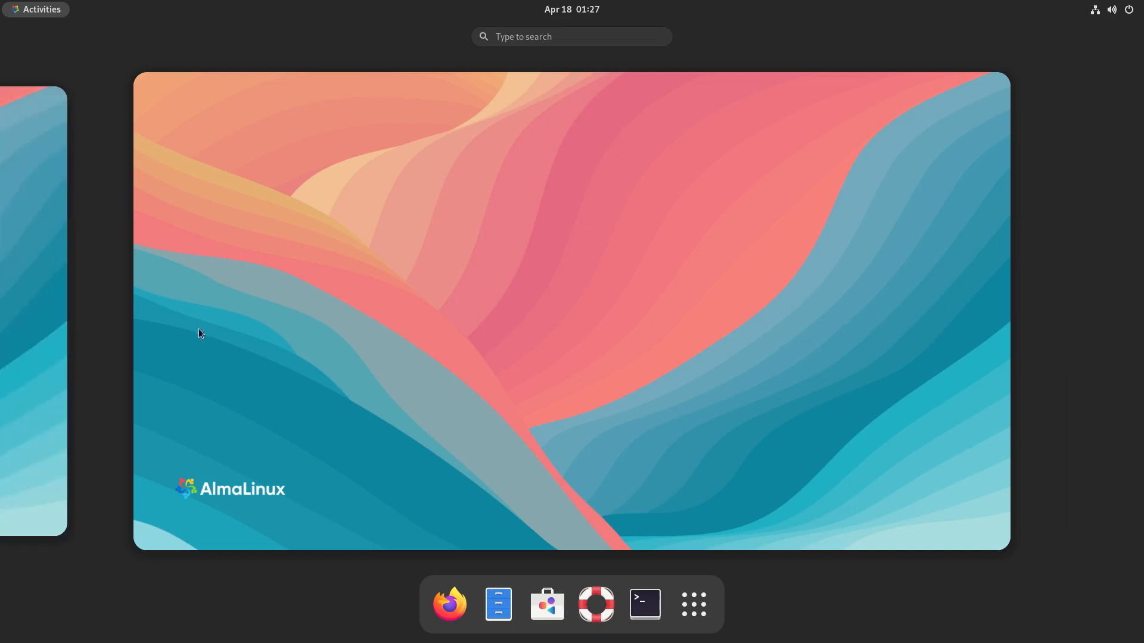
{"action": "left_click", "coordinate": [55, 310]}
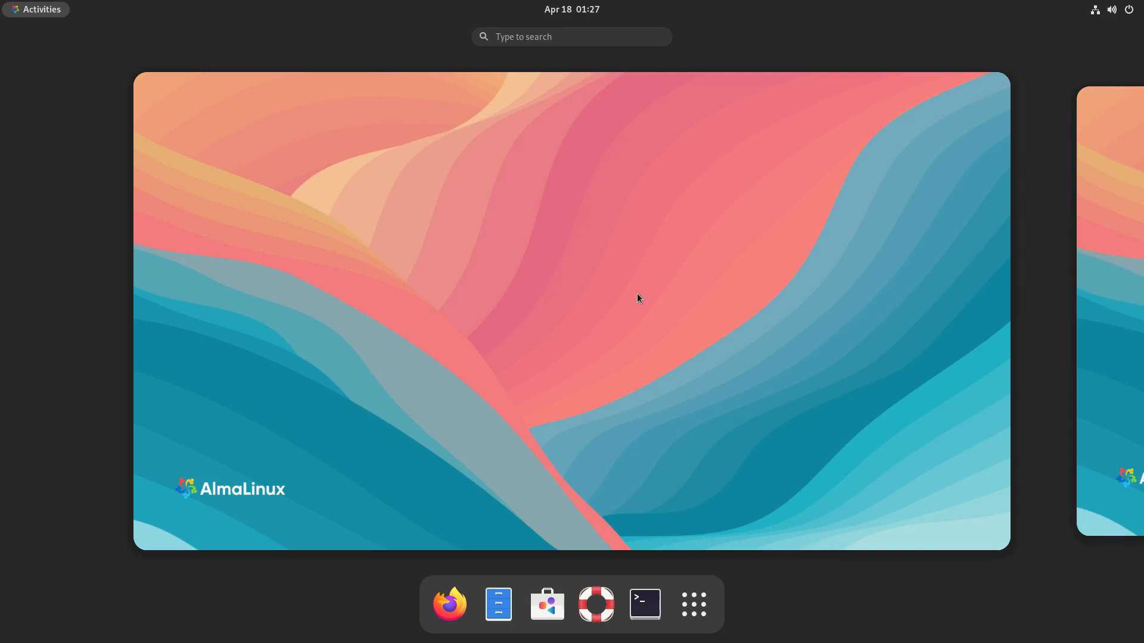
{"action": "key", "text": "super+Page_Down"}
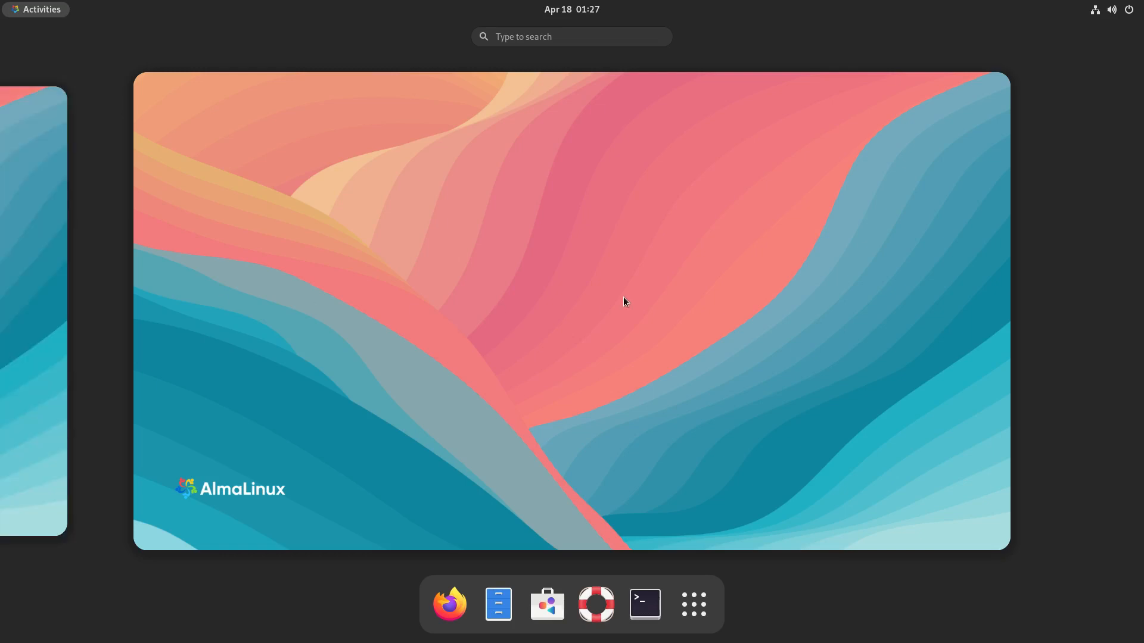
{"action": "key", "text": "super+Page_Up"}
{"action": "key", "text": "super+Page_Down"}
{"action": "key", "text": "super+Page_Up"}
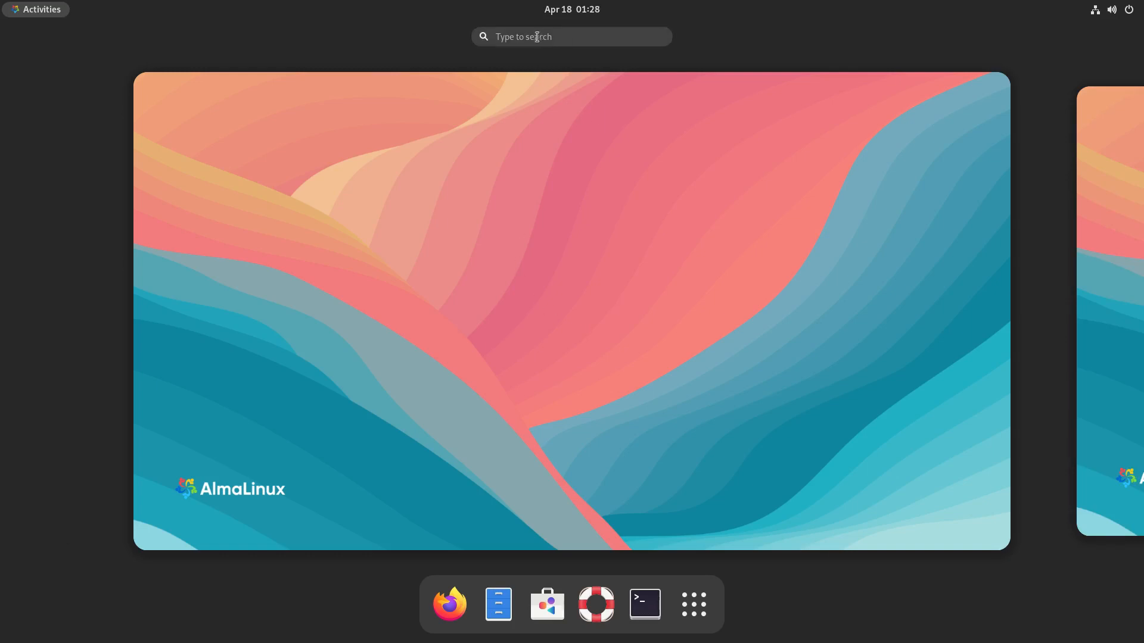
- Search the Activities overview for "firef" and clear the search
{"action": "left_click", "coordinate": [516, 37]}
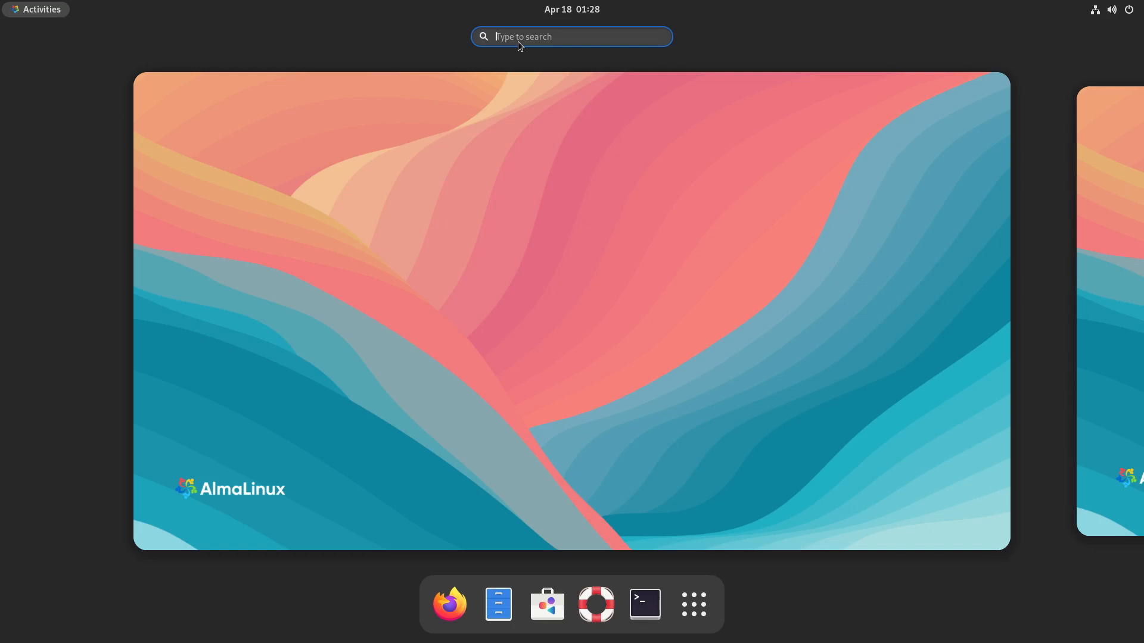
{"action": "type", "text": "firef"}
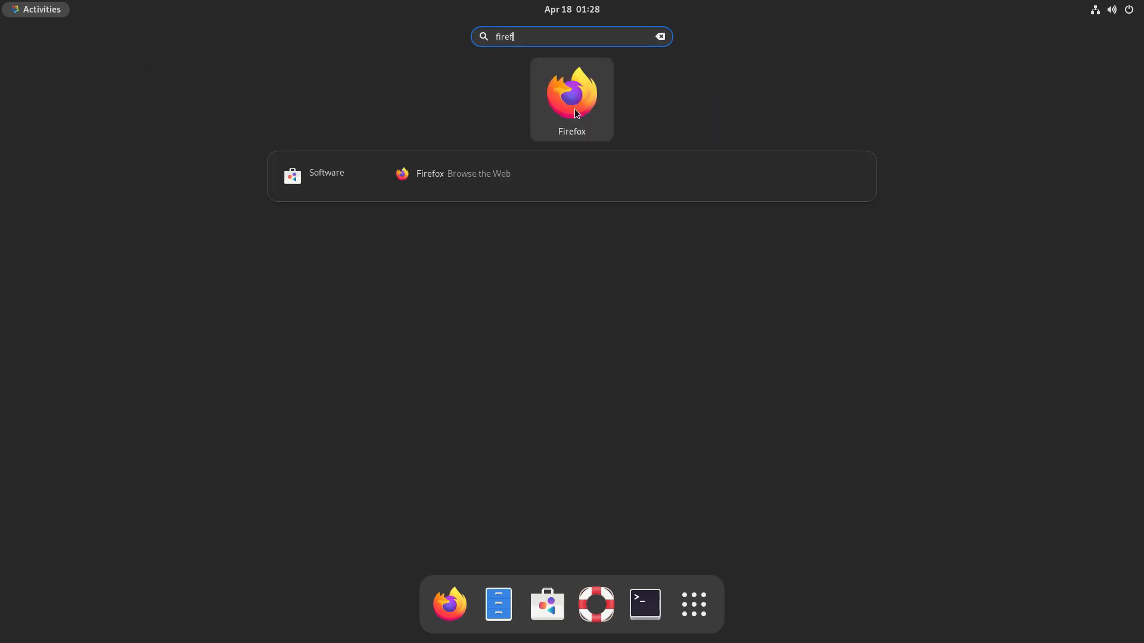
{"action": "left_click", "coordinate": [660, 37]}
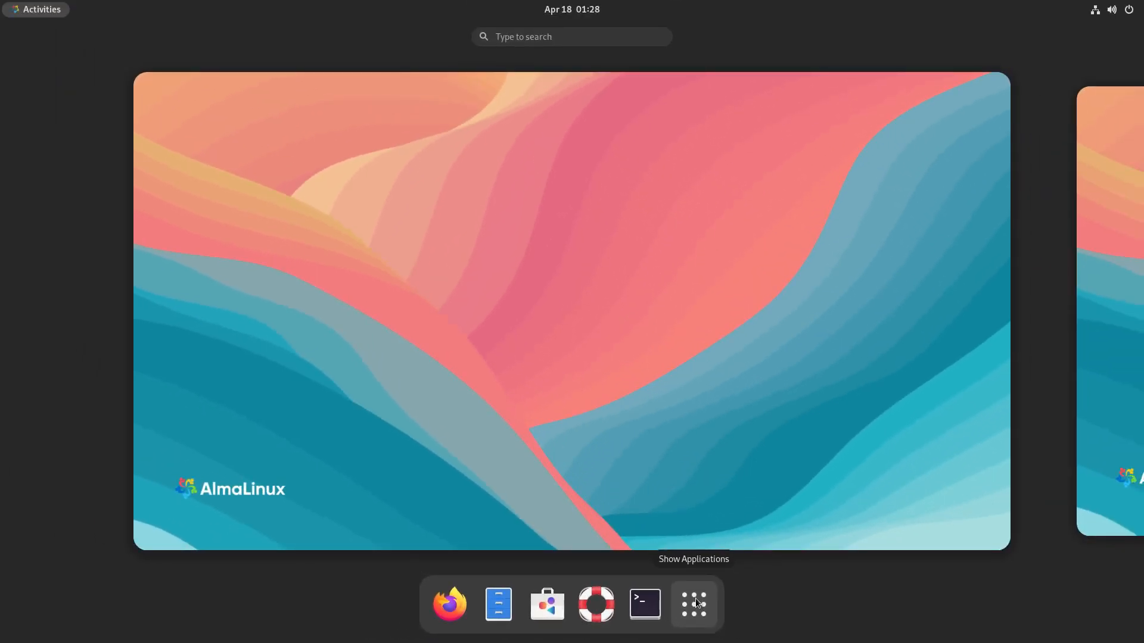
- Show the applications, launch Software and go past its welcome message to the category overview
{"action": "left_click", "coordinate": [694, 602]}
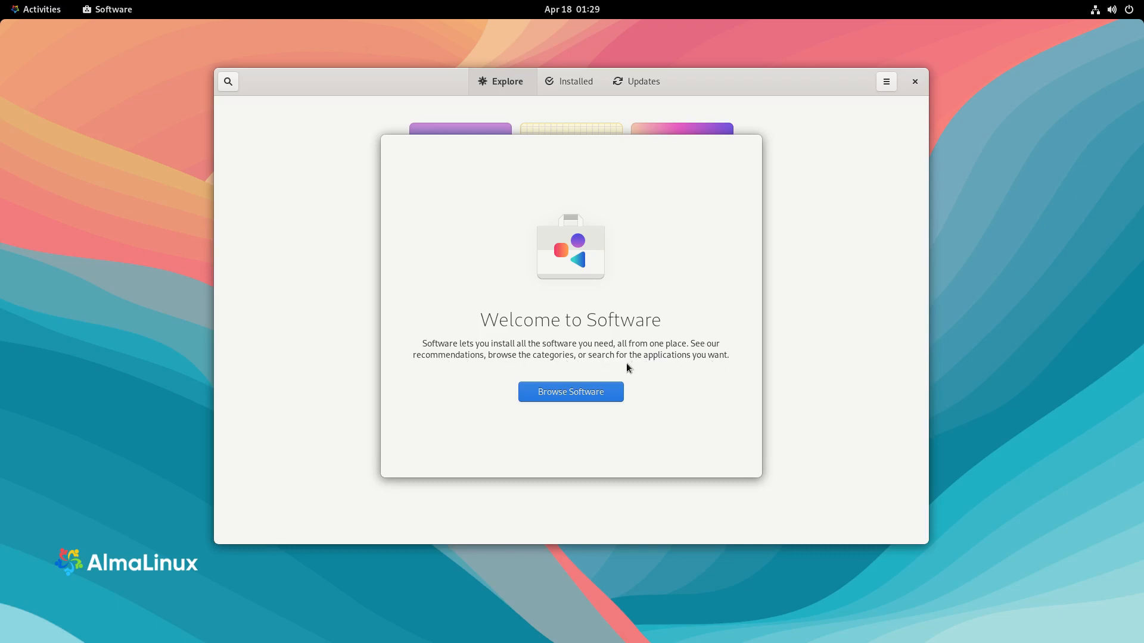
{"action": "left_click", "coordinate": [570, 392]}
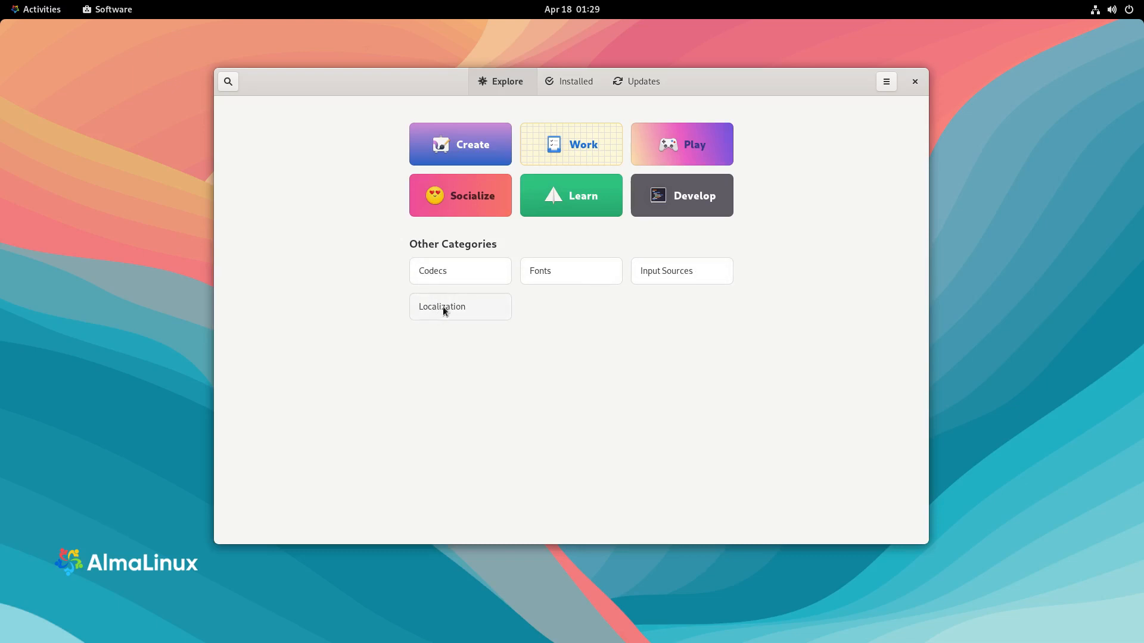
- View the version information in the About Software dialog and close it
{"action": "left_click", "coordinate": [886, 83]}
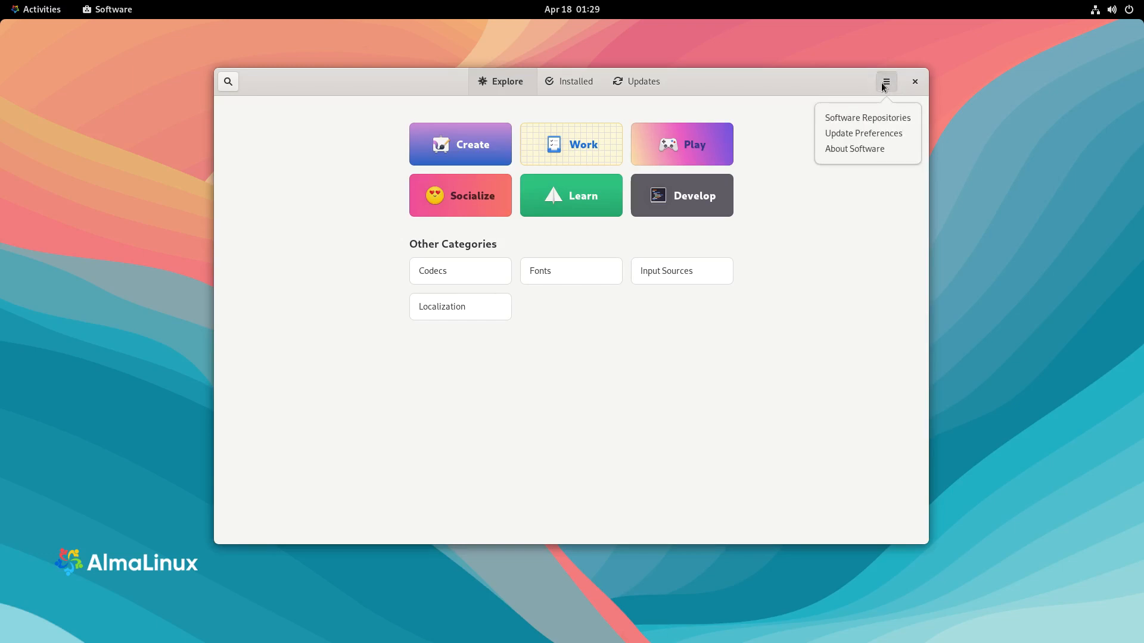
{"action": "left_click", "coordinate": [848, 153]}
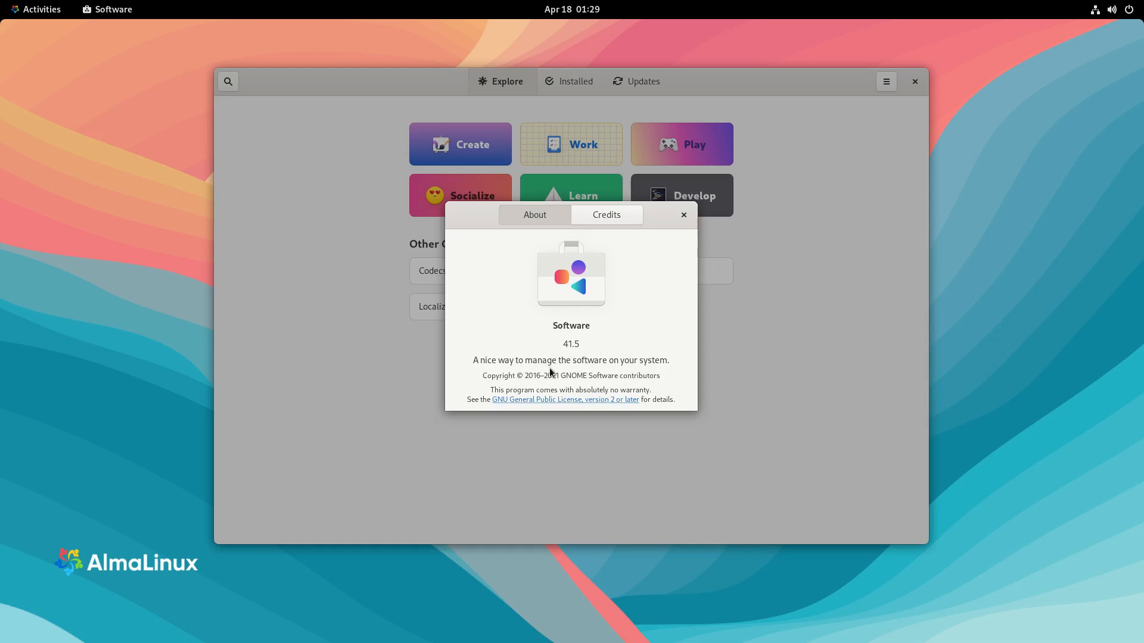
{"action": "left_click", "coordinate": [683, 214]}
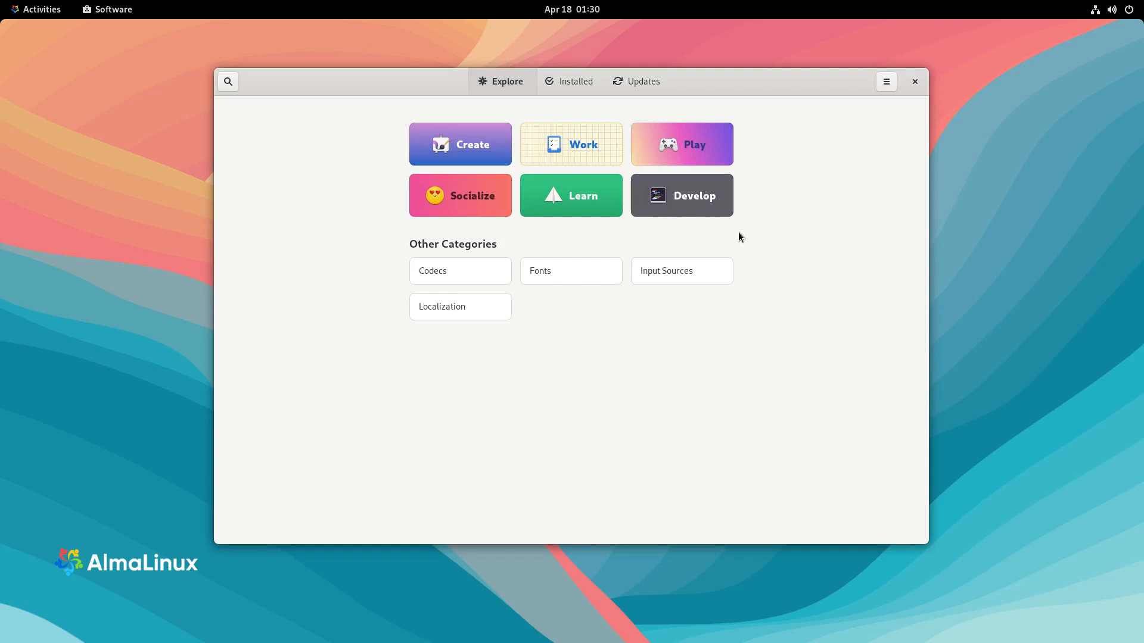
- Install HexChat from the Socialize category and test it by launching it and closing its Network List
{"action": "left_click", "coordinate": [455, 188]}
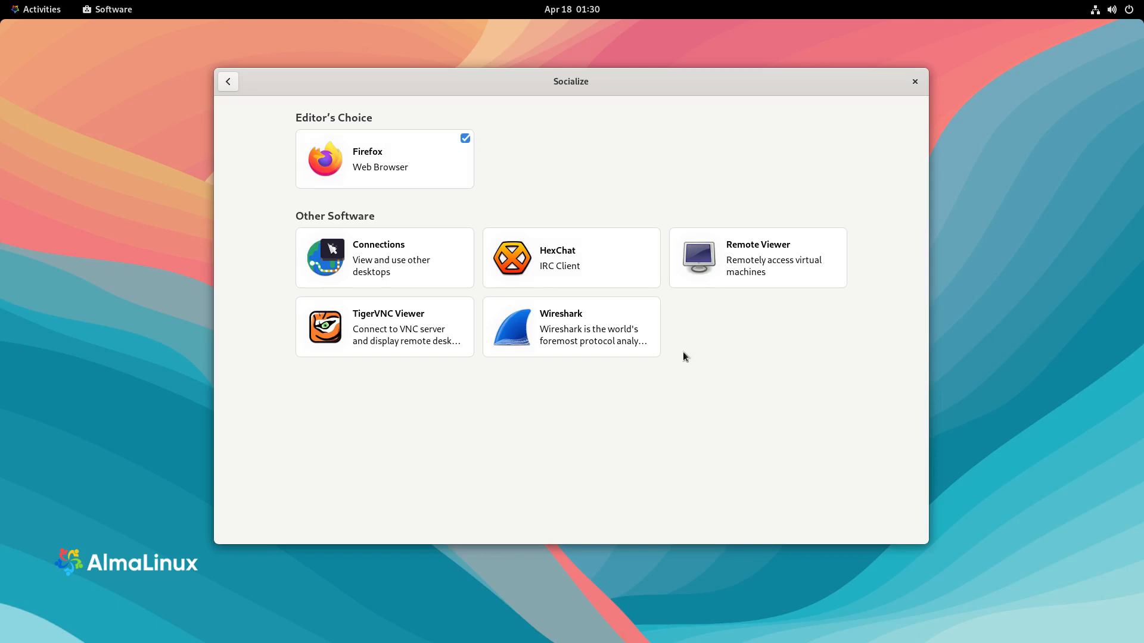
{"action": "left_click", "coordinate": [566, 253]}
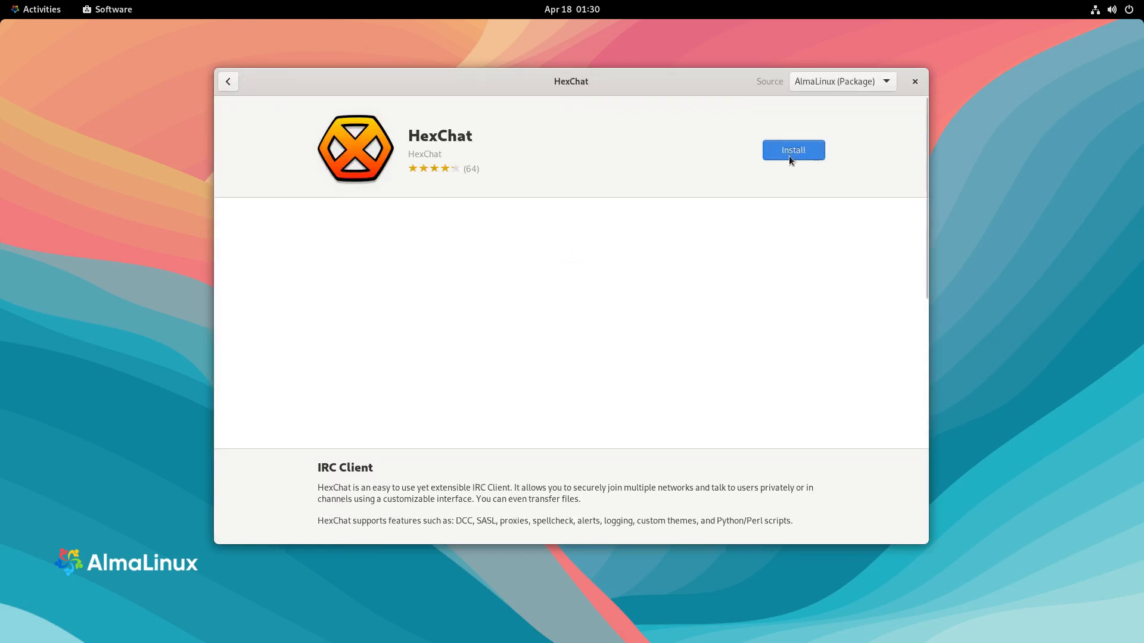
{"action": "left_click", "coordinate": [786, 151]}
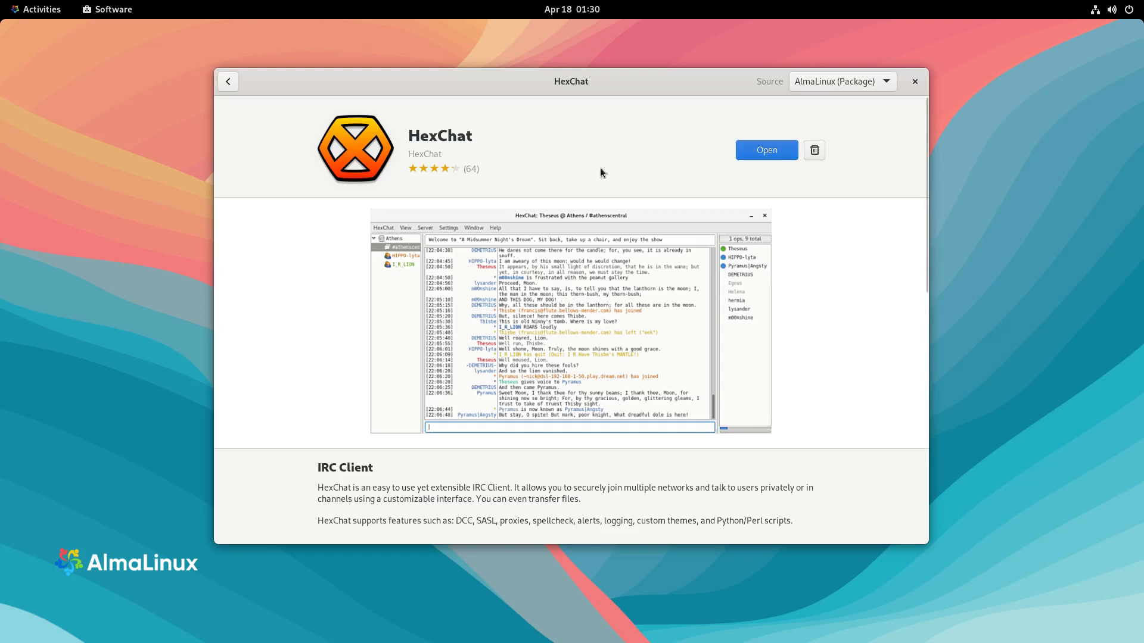
{"action": "left_click", "coordinate": [752, 151]}
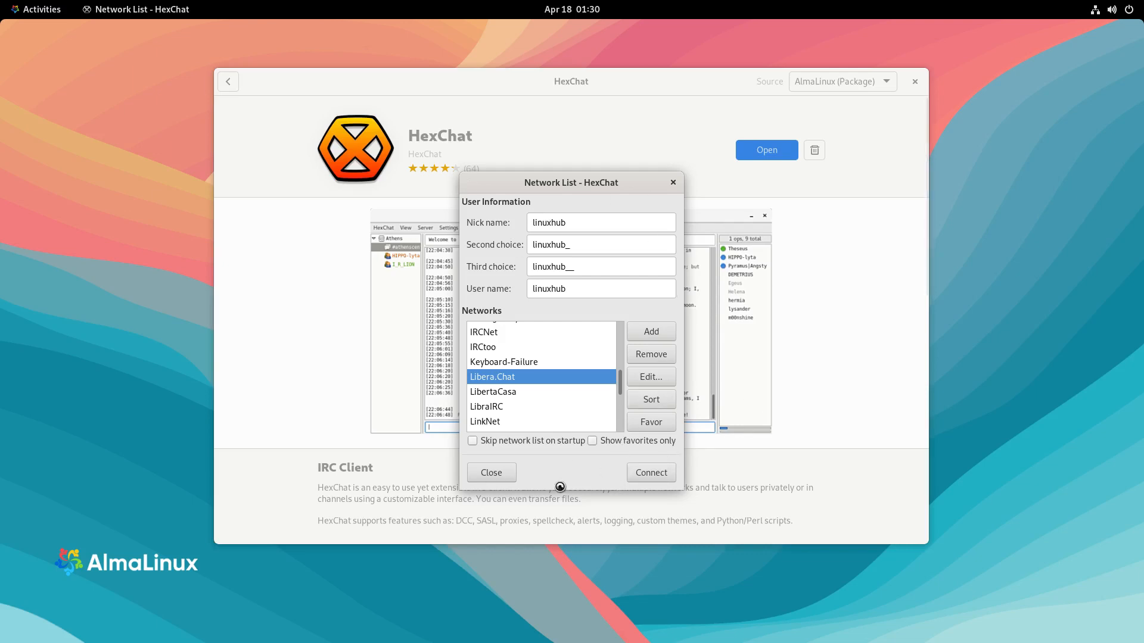
{"action": "left_click", "coordinate": [491, 474]}
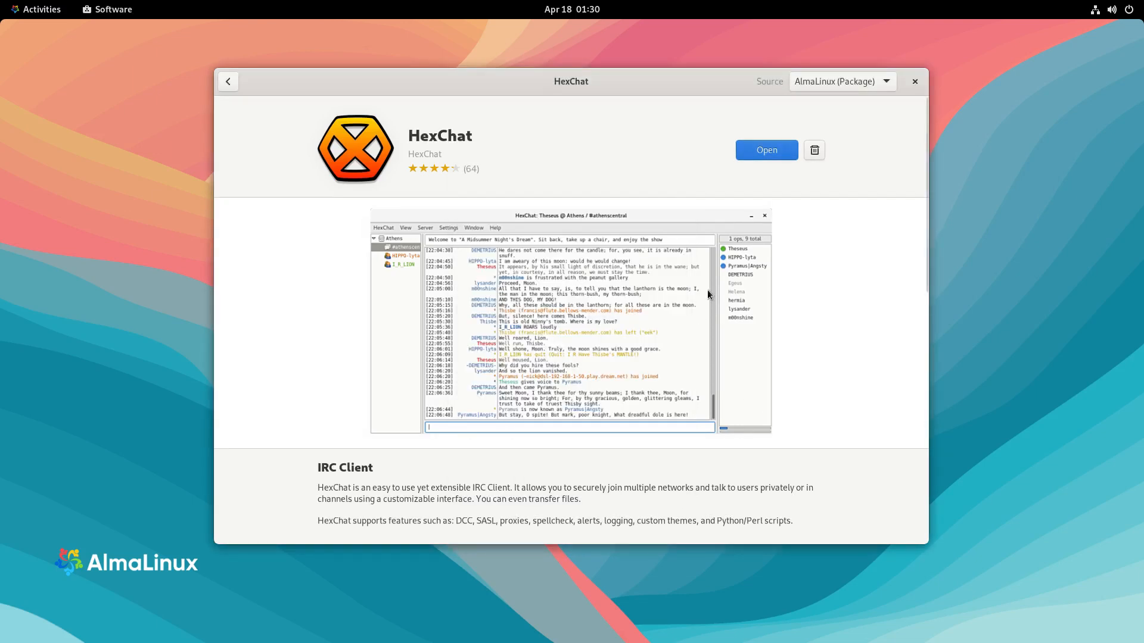
- Return to Software's category overview, search for "gimp", view the GNU Image Manipulation Program page and close Software
{"action": "left_click", "coordinate": [227, 83]}
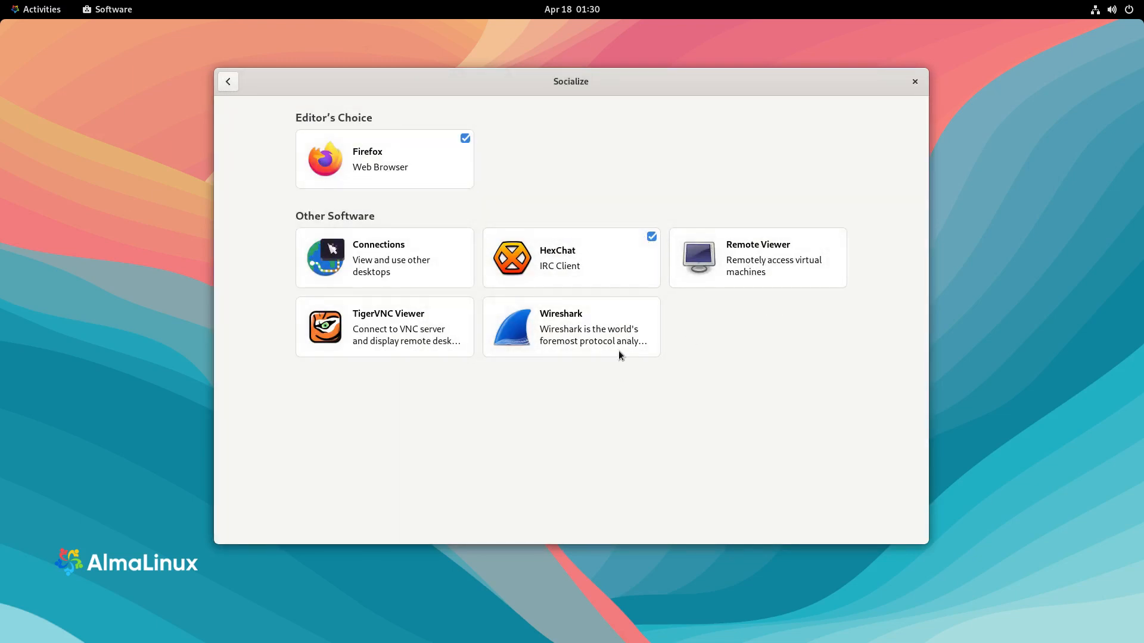
{"action": "left_click", "coordinate": [226, 82]}
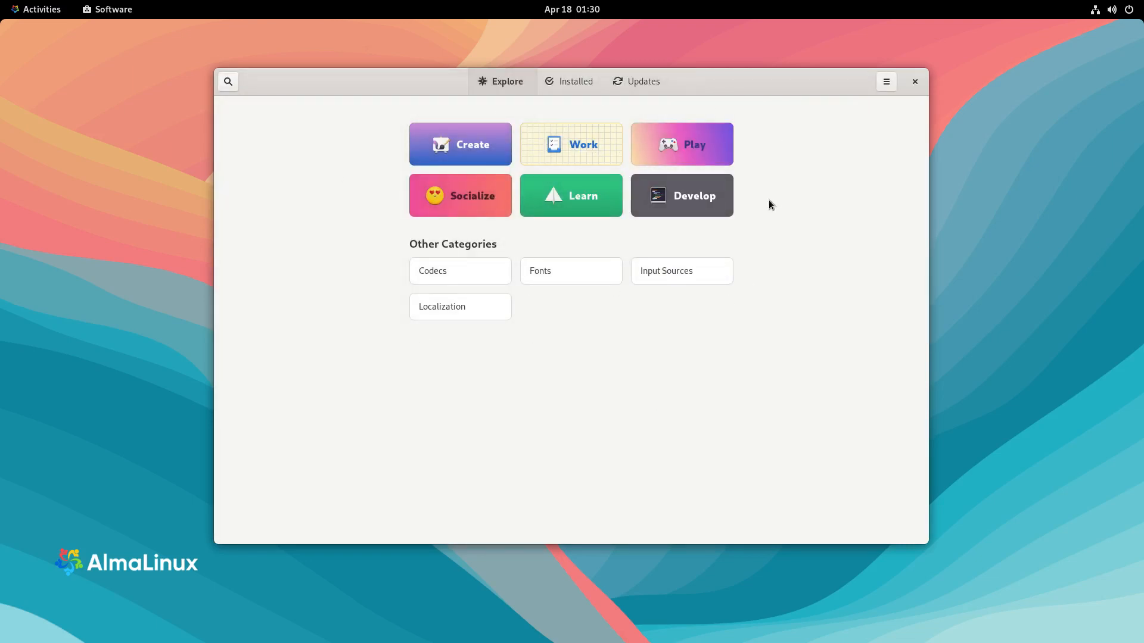
{"action": "left_click", "coordinate": [229, 82]}
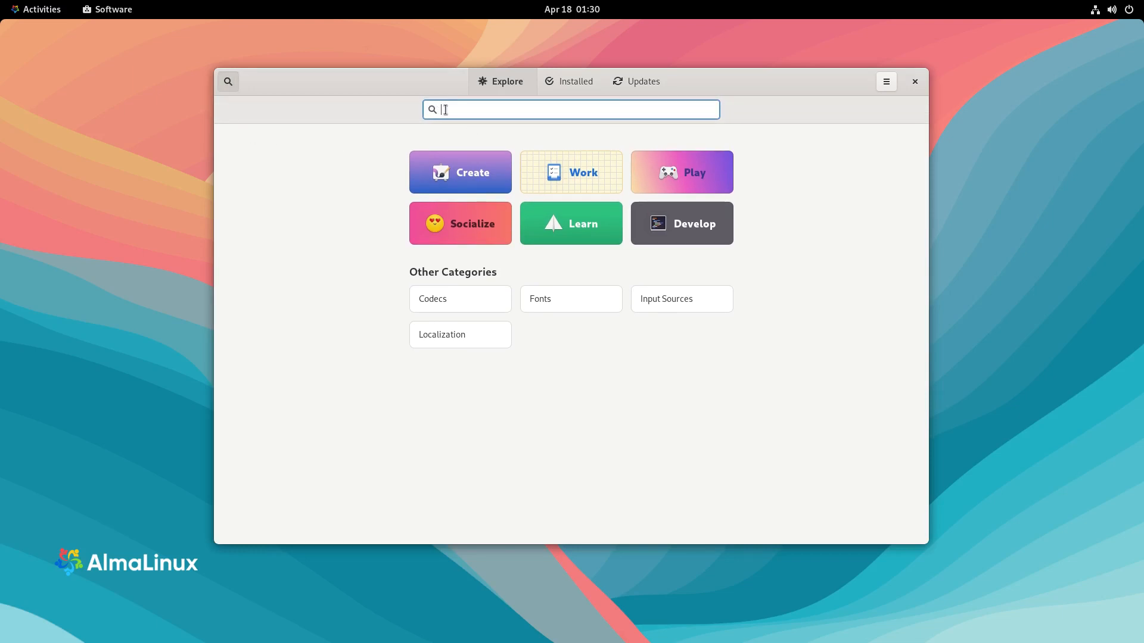
{"action": "type", "text": "gimp"}
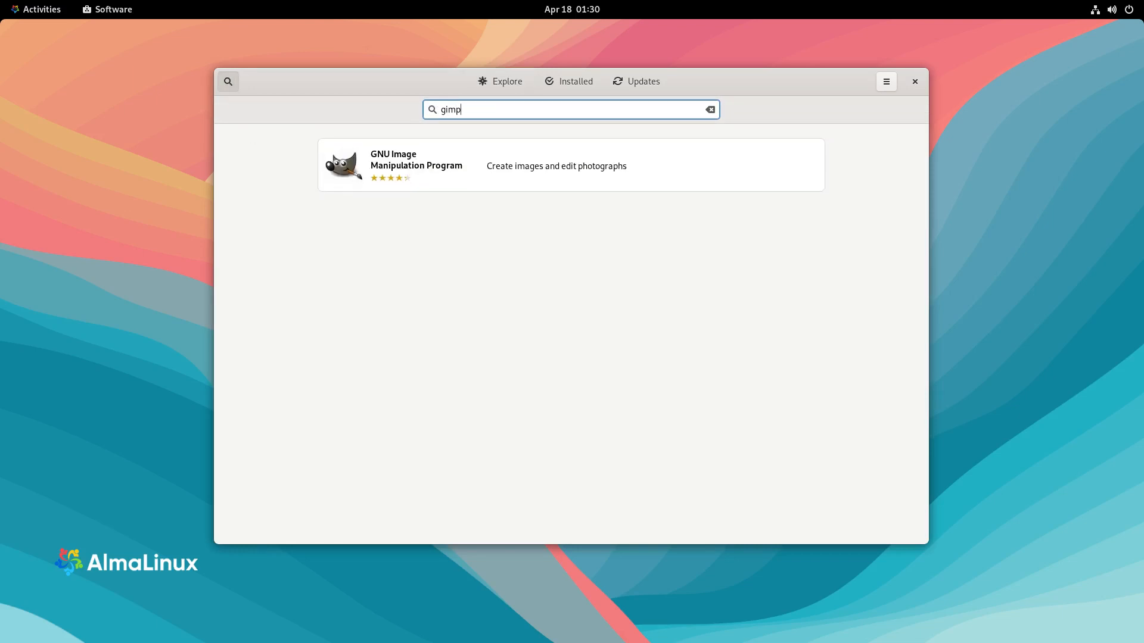
{"action": "left_click", "coordinate": [414, 167]}
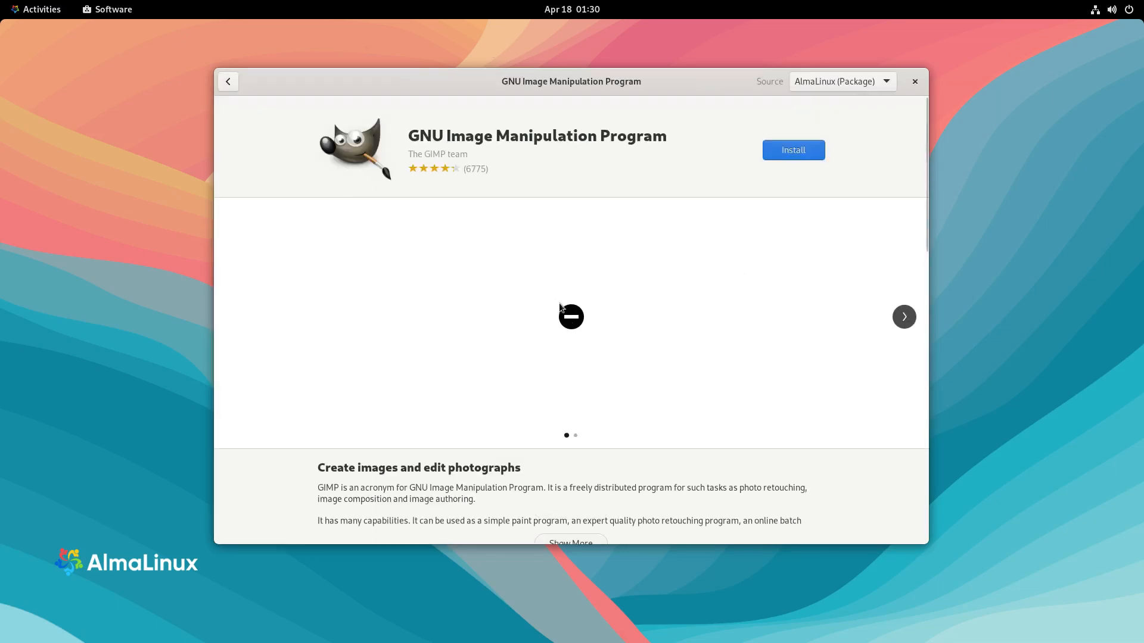
{"action": "left_click", "coordinate": [790, 152]}
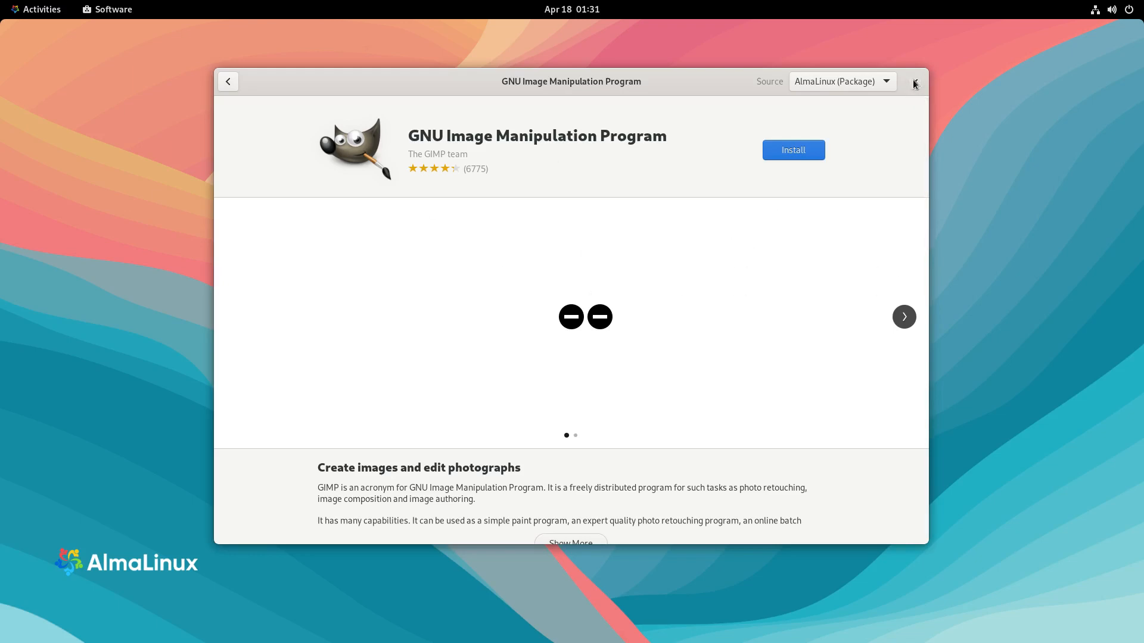
{"action": "left_click", "coordinate": [916, 84]}
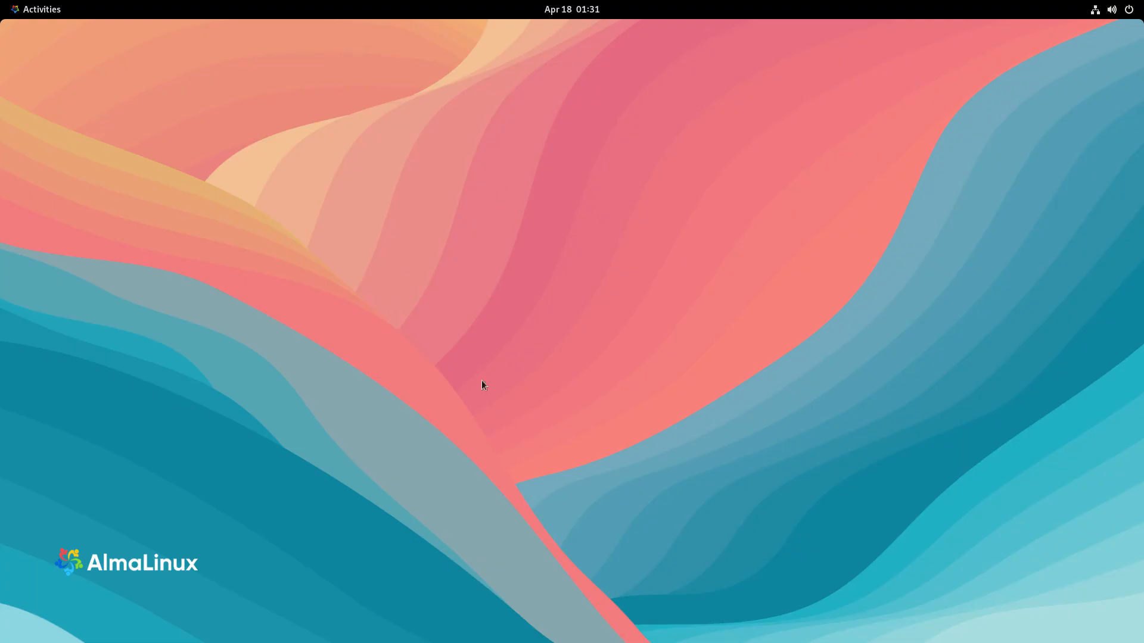
- Launch Settings from the application grid and maximize its window
{"action": "left_click", "coordinate": [25, 10]}
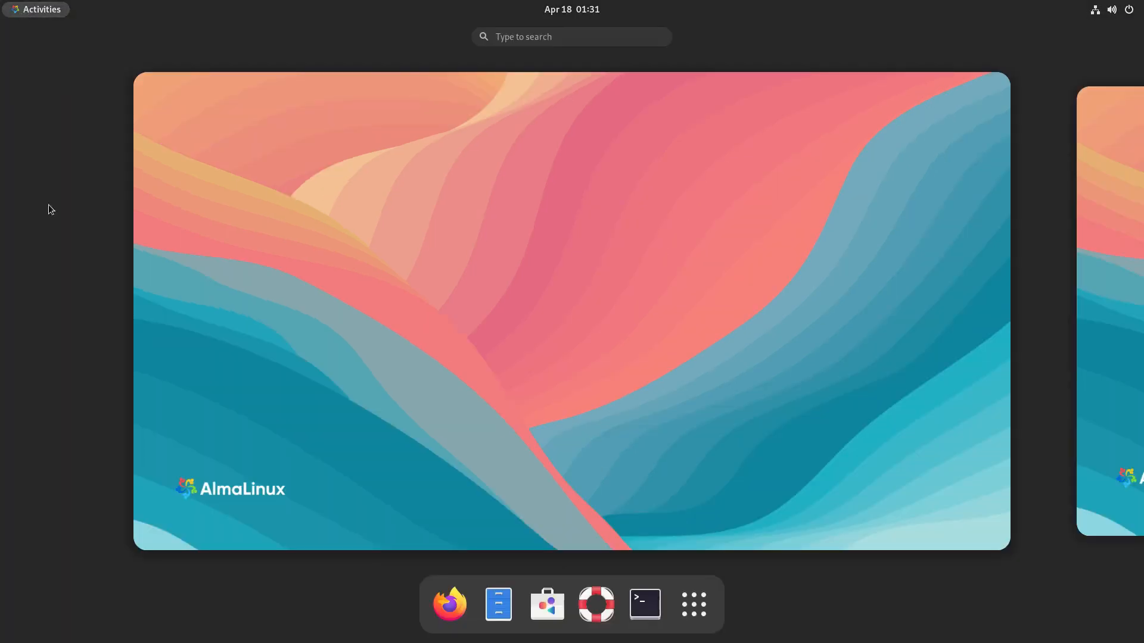
{"action": "left_click", "coordinate": [693, 606]}
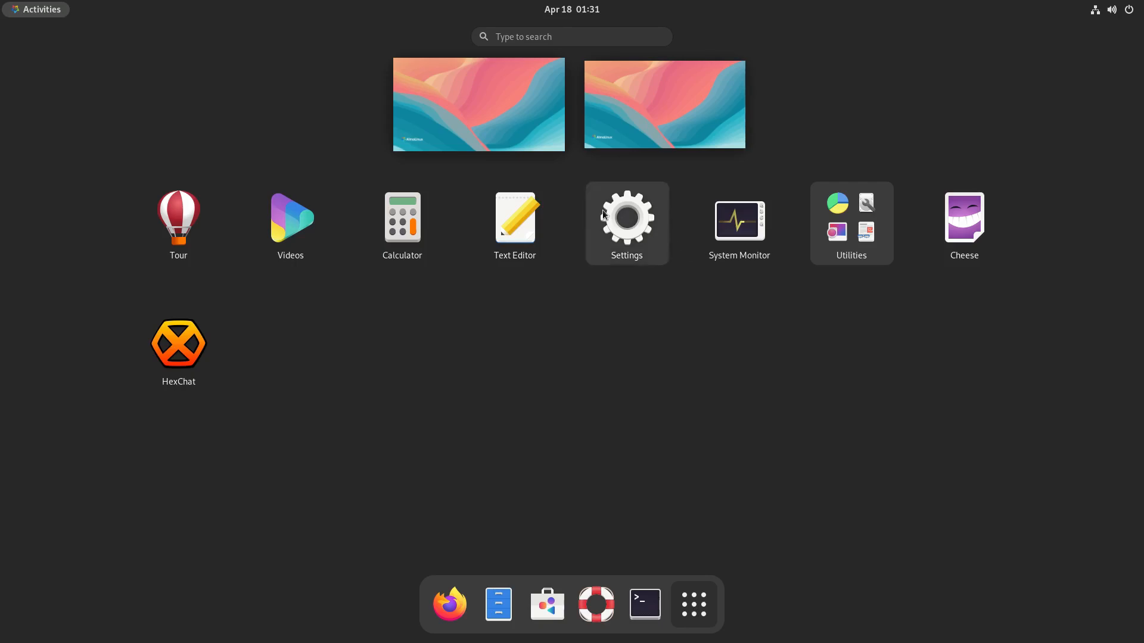
{"action": "left_click", "coordinate": [619, 209]}
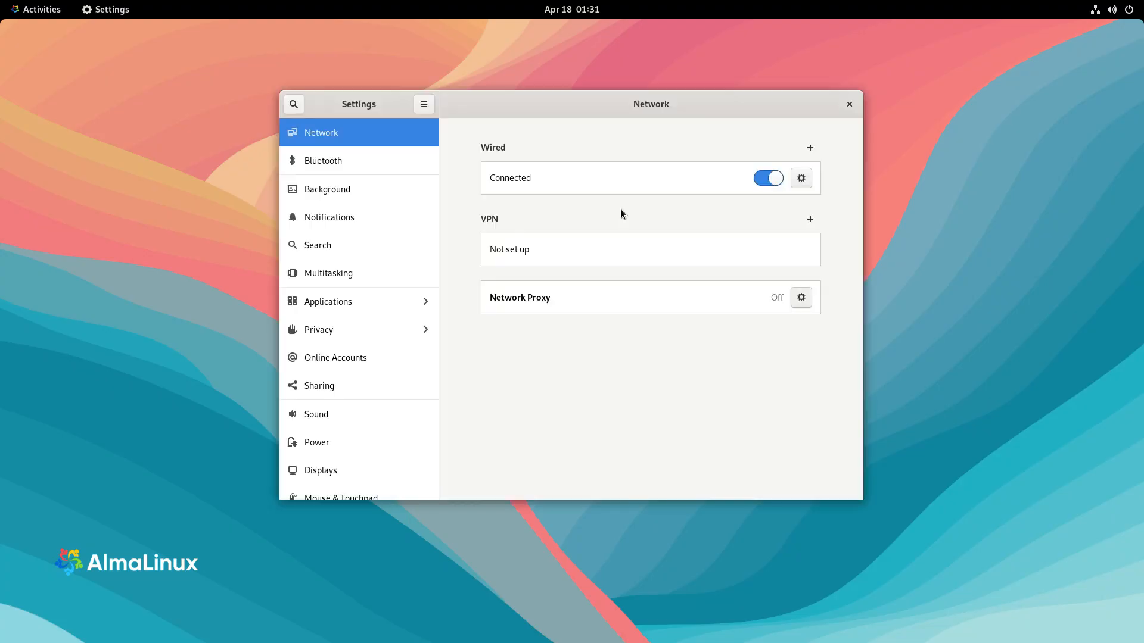
{"action": "double_click", "coordinate": [571, 100]}
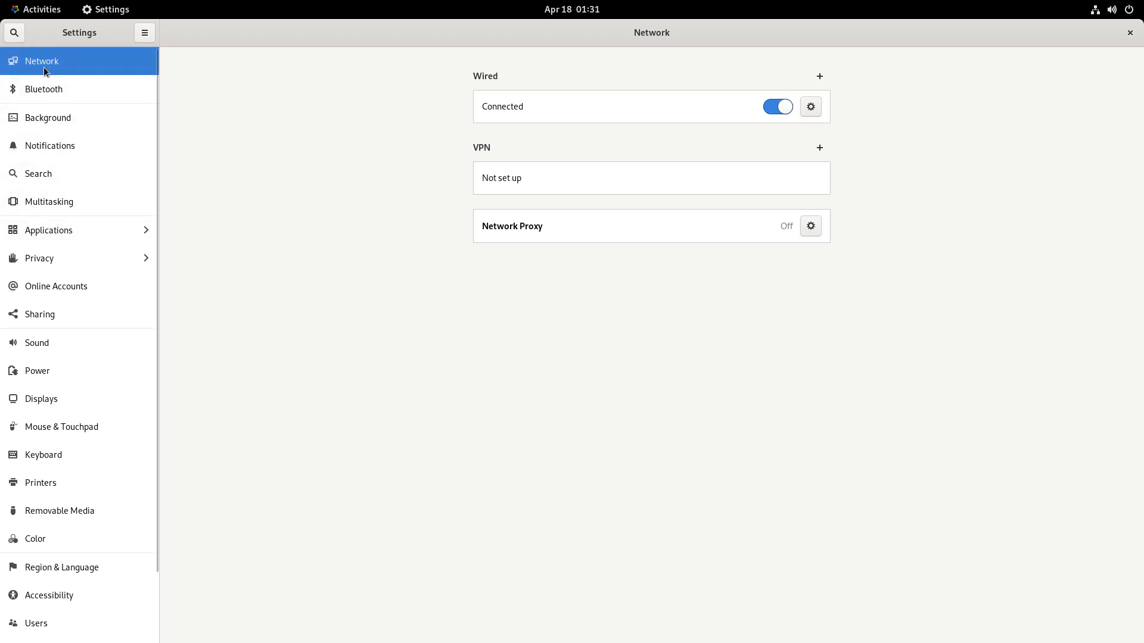
- Look through the full list of settings categories, from Network down to About
{"action": "scroll", "coordinate": [37, 144], "scroll_direction": "down", "scroll_amount": 3}
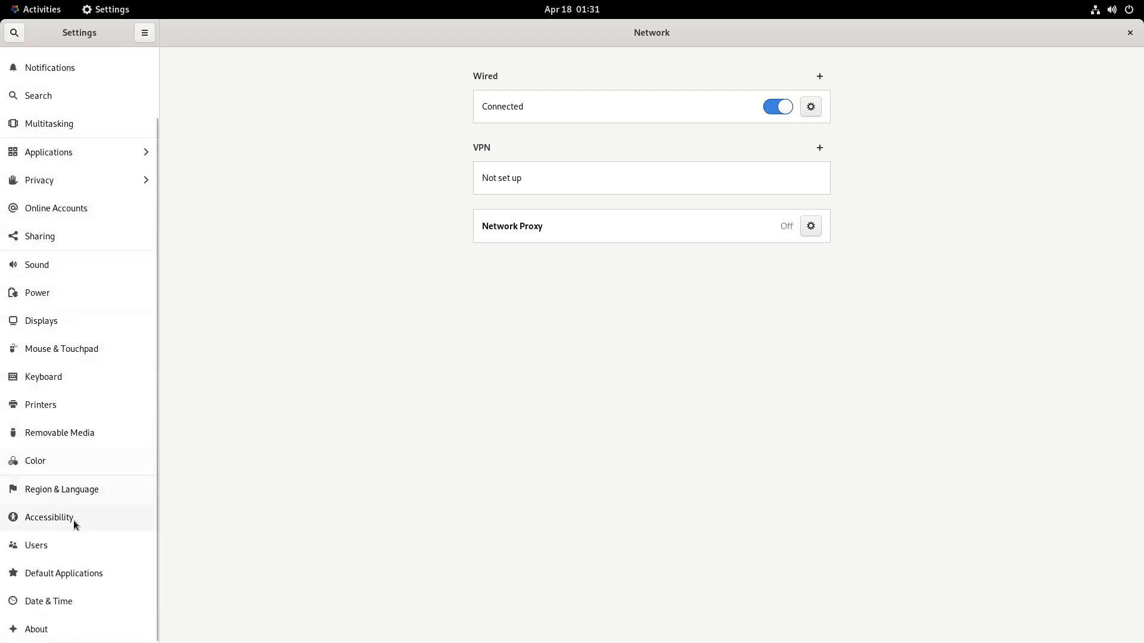
{"action": "scroll", "coordinate": [72, 516], "scroll_direction": "up", "scroll_amount": 3}
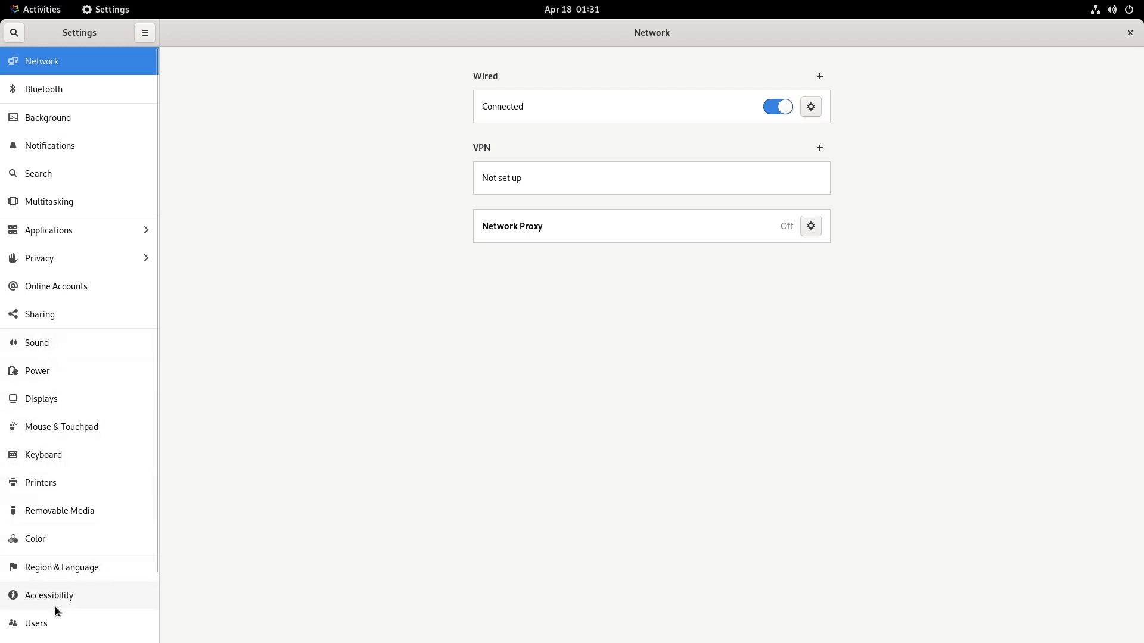
{"action": "scroll", "coordinate": [69, 209], "scroll_direction": "down", "scroll_amount": 3}
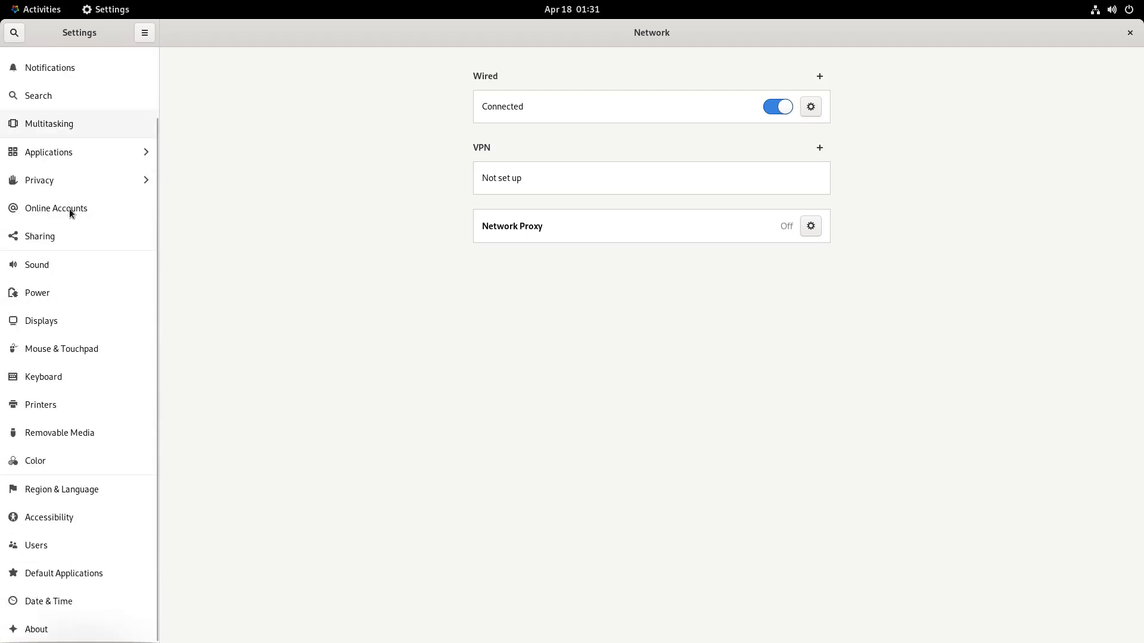
{"action": "scroll", "coordinate": [41, 176], "scroll_direction": "up", "scroll_amount": 3}
{"action": "scroll", "coordinate": [41, 176], "scroll_direction": "down", "scroll_amount": 3}
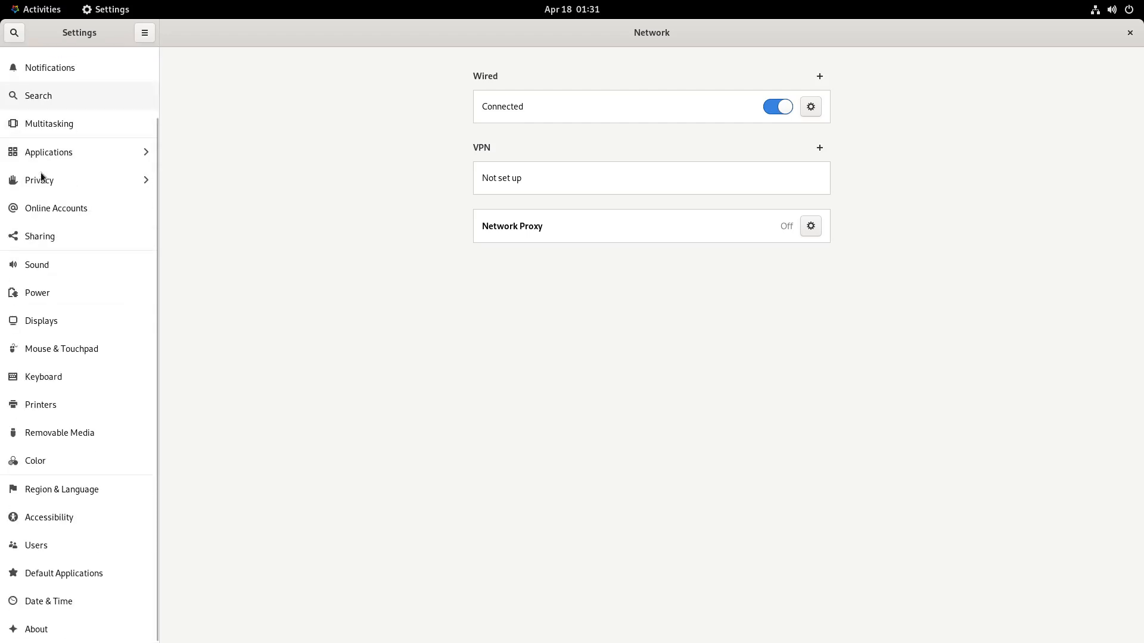
{"action": "scroll", "coordinate": [45, 179], "scroll_direction": "up", "scroll_amount": 3}
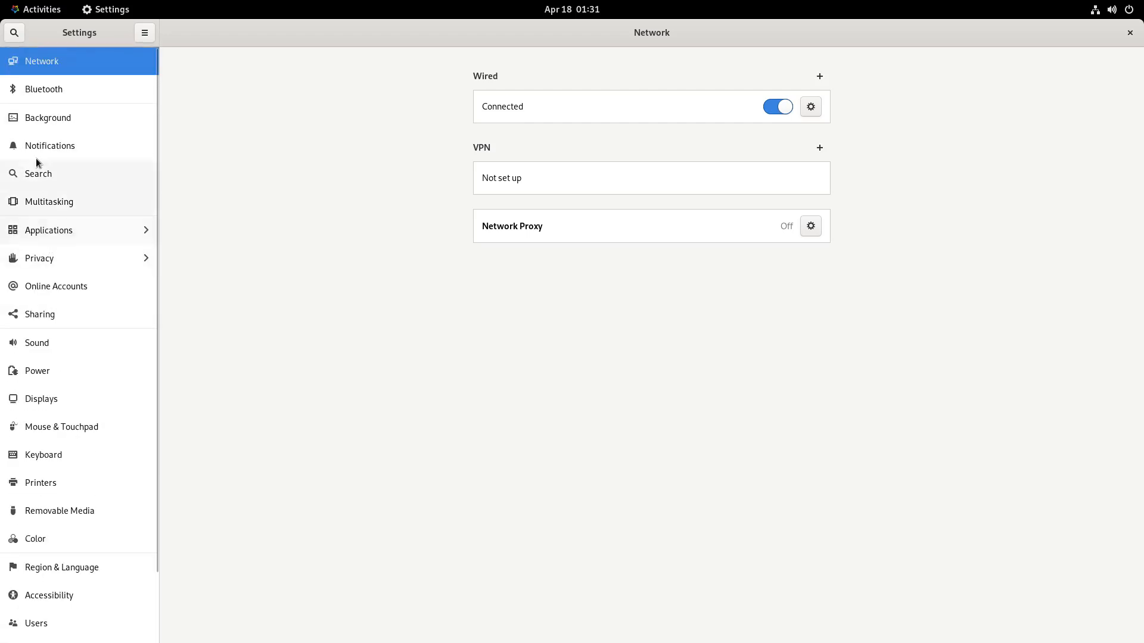
{"action": "scroll", "coordinate": [36, 159], "scroll_direction": "down", "scroll_amount": 3}
{"action": "scroll", "coordinate": [74, 365], "scroll_direction": "up", "scroll_amount": 3}
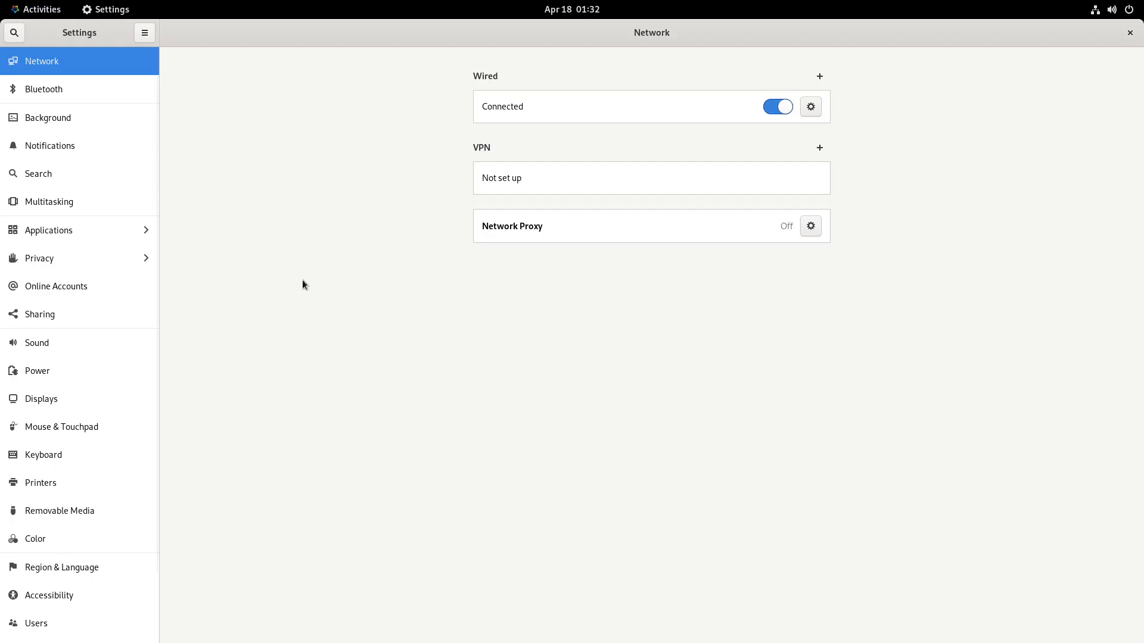
- Show the Background settings in an unmaximized window and try several wallpapers, finishing with the light blue, pink and yellow AlmaLinux one
{"action": "left_click", "coordinate": [36, 118]}
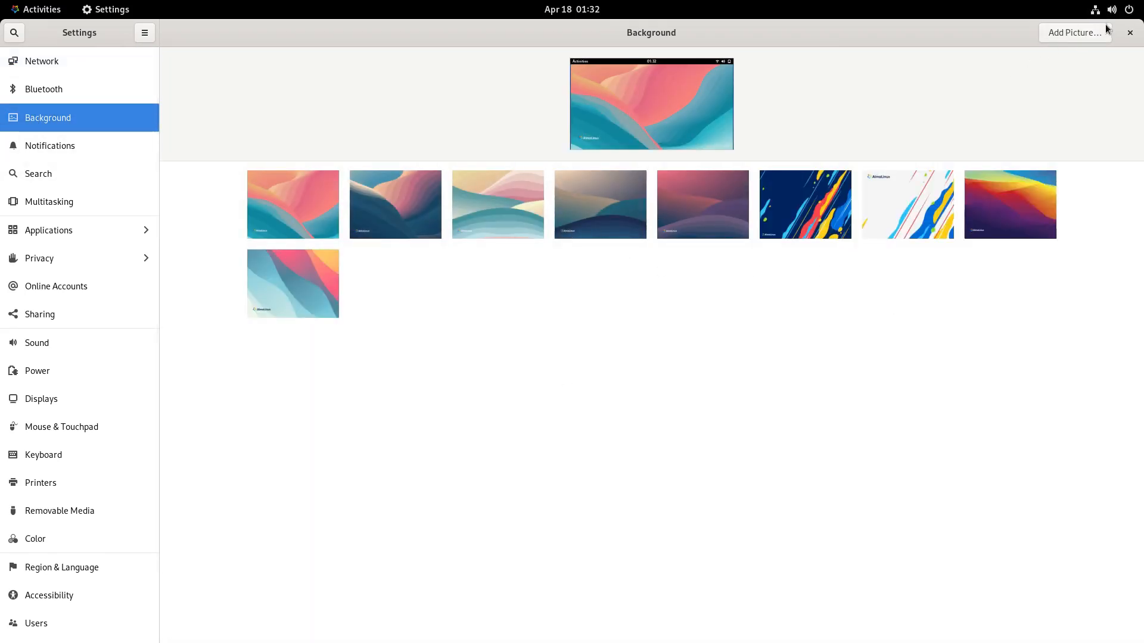
{"action": "double_click", "coordinate": [432, 34]}
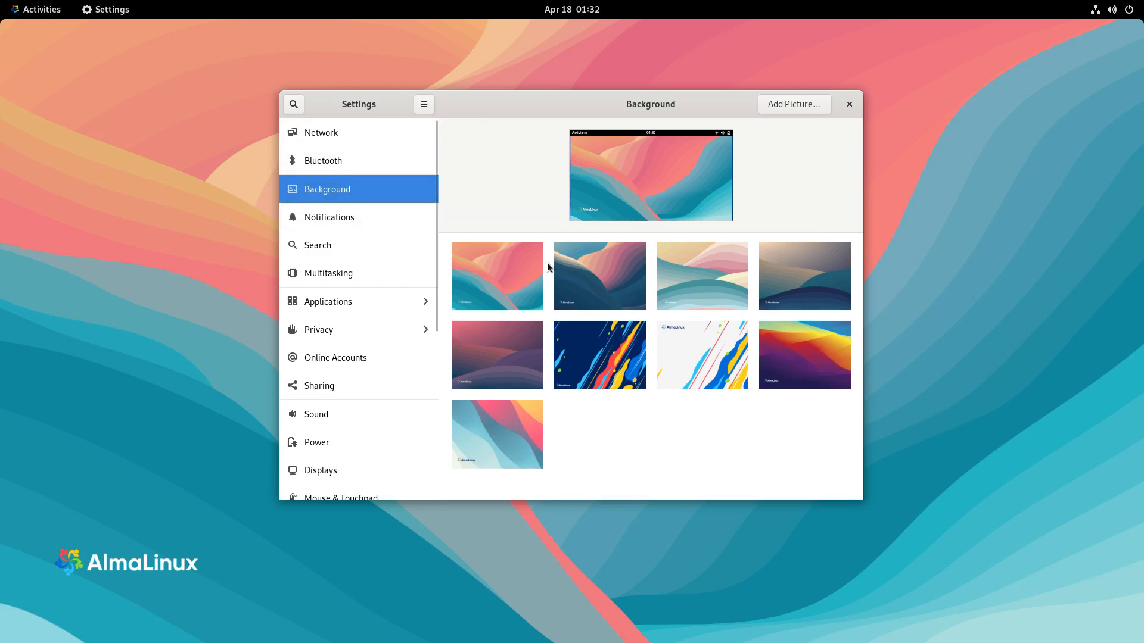
{"action": "left_click", "coordinate": [603, 272]}
{"action": "left_click", "coordinate": [711, 274]}
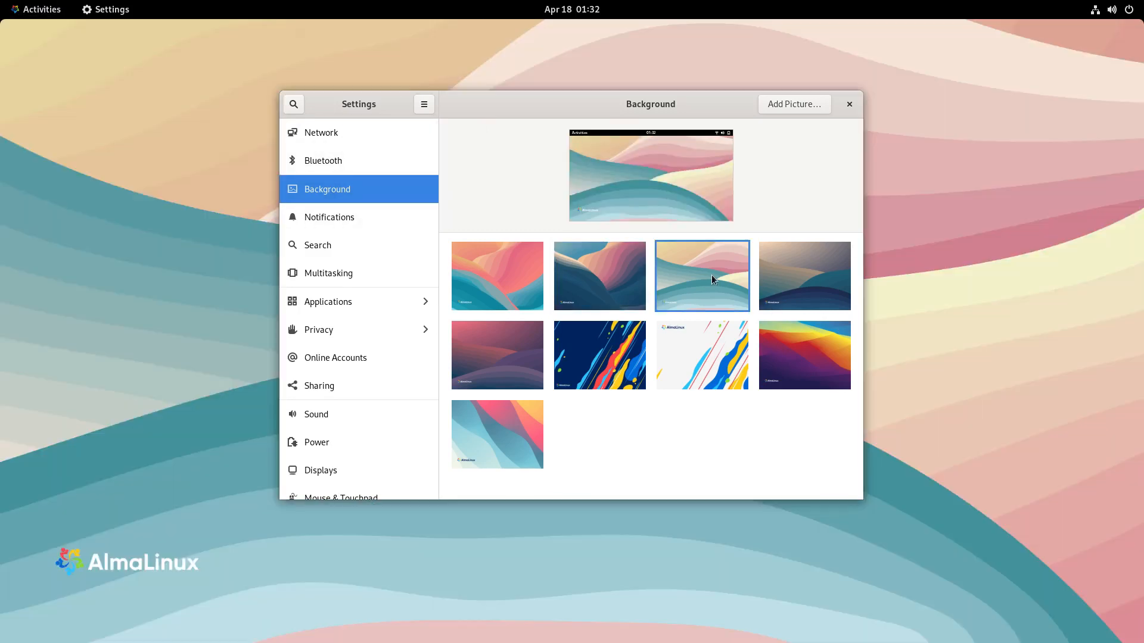
{"action": "left_click", "coordinate": [809, 281]}
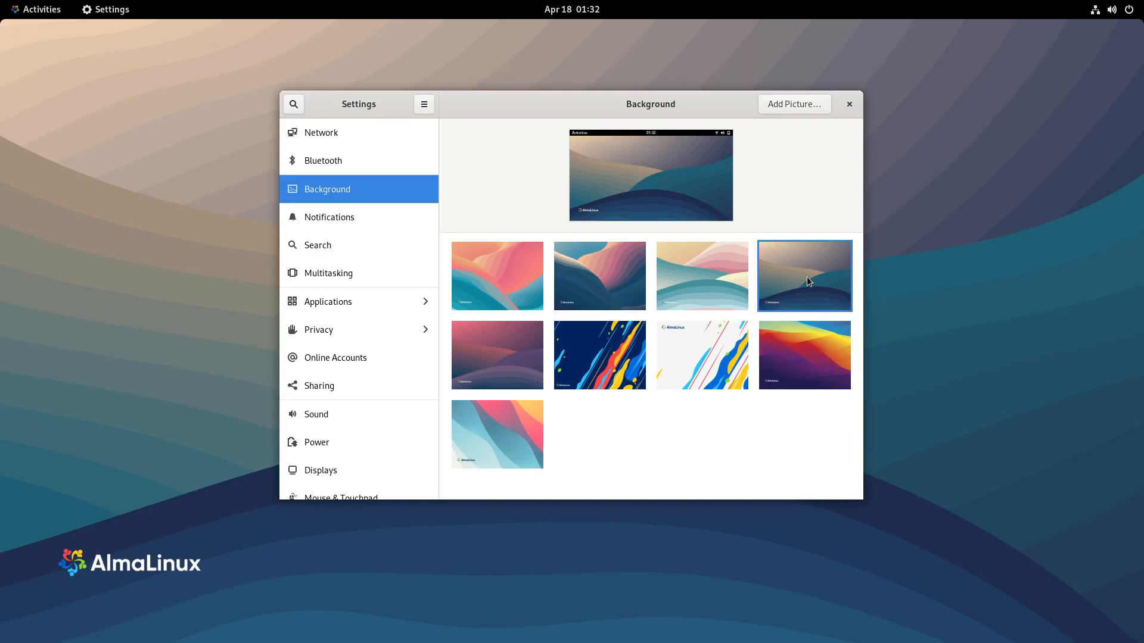
{"action": "left_click", "coordinate": [812, 359]}
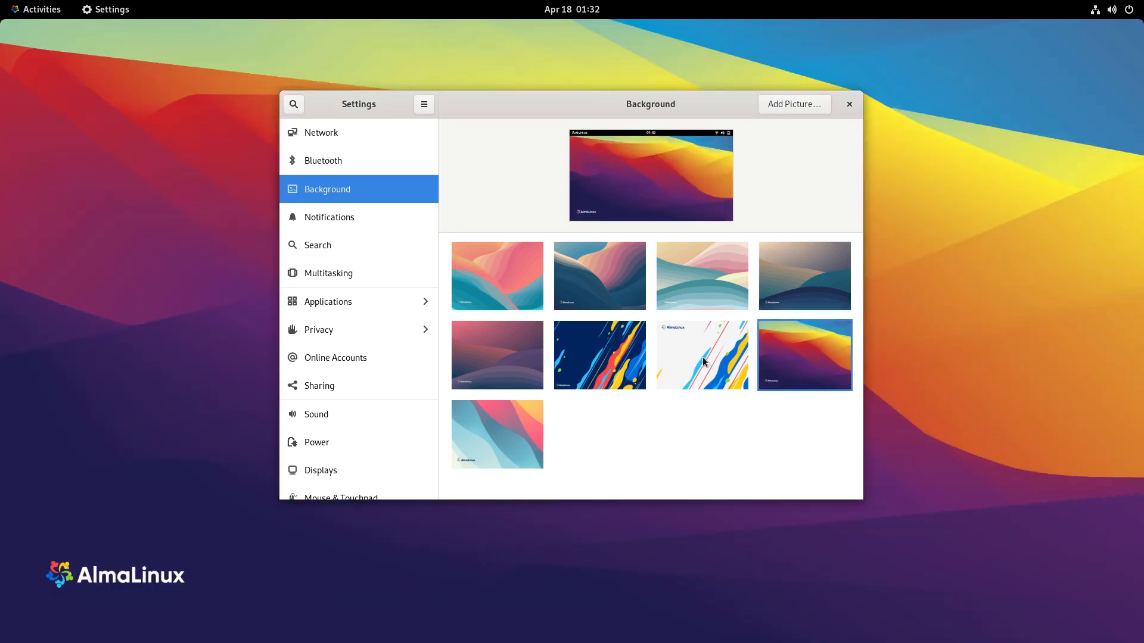
{"action": "left_click", "coordinate": [704, 361]}
{"action": "left_click", "coordinate": [576, 352]}
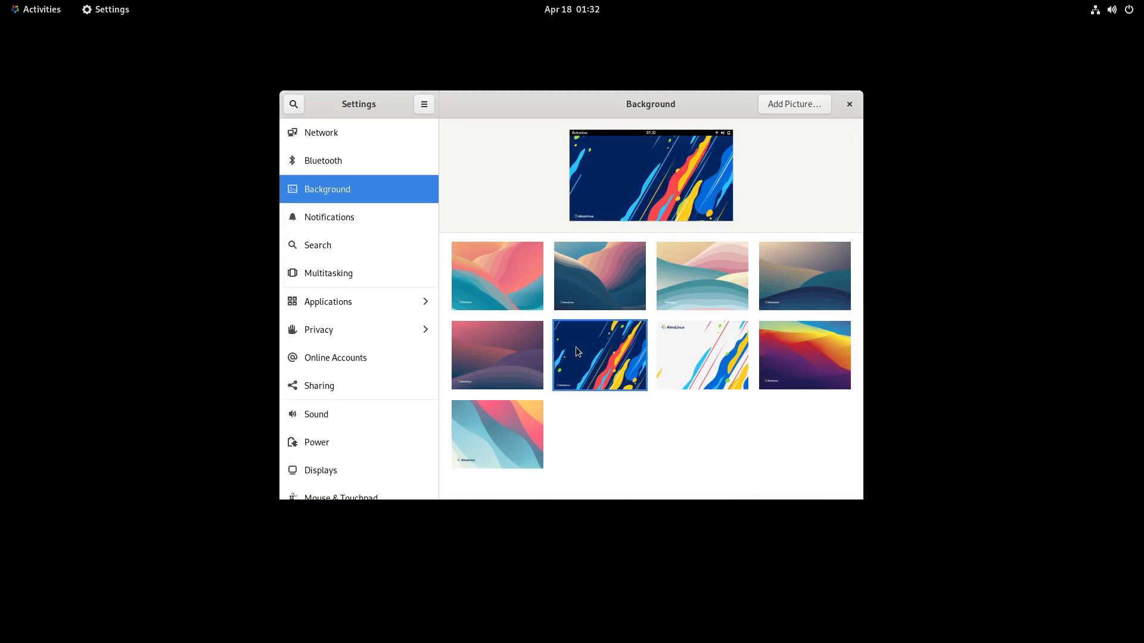
{"action": "left_click", "coordinate": [493, 353]}
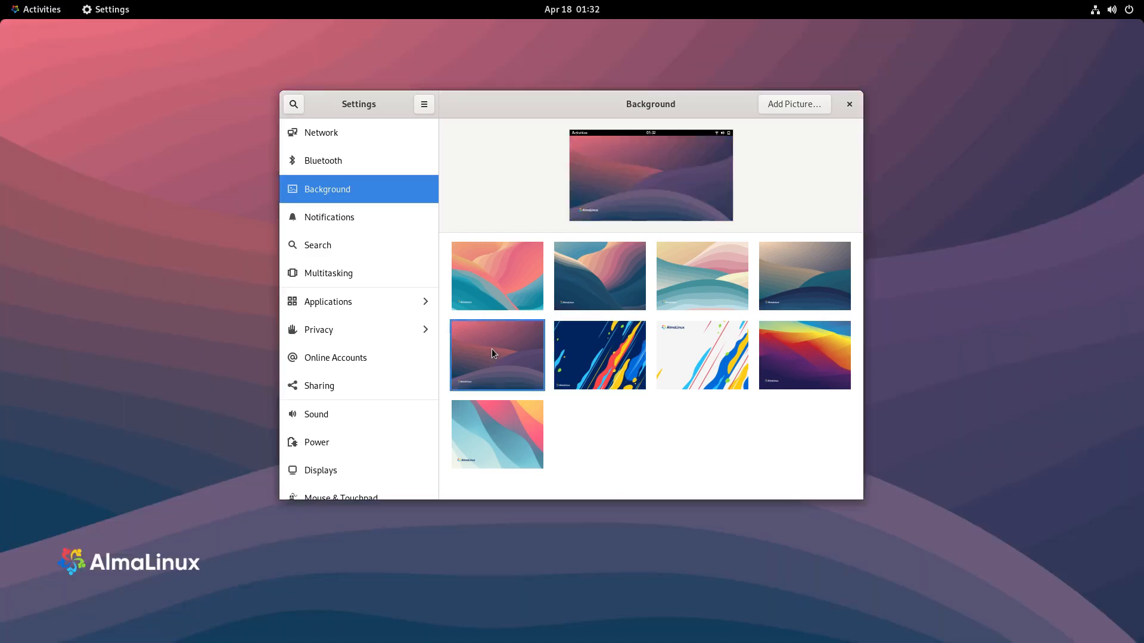
{"action": "left_click", "coordinate": [487, 425]}
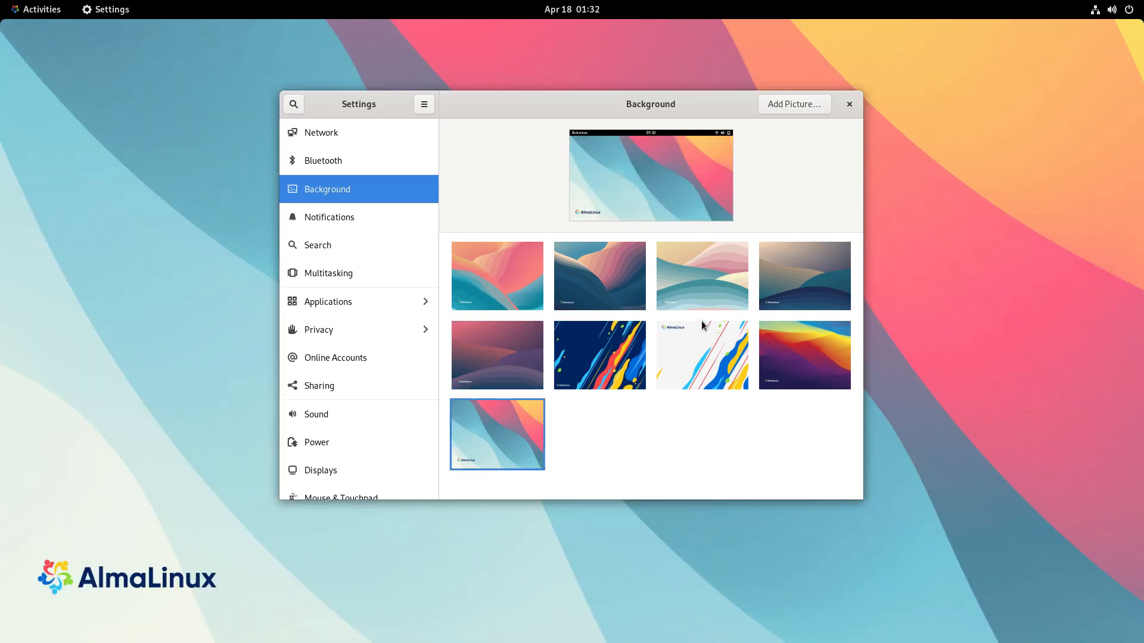
- Look at the picture chooser for adding a background and at the Settings main menu, dismissing both without a choice
{"action": "left_click", "coordinate": [778, 105]}
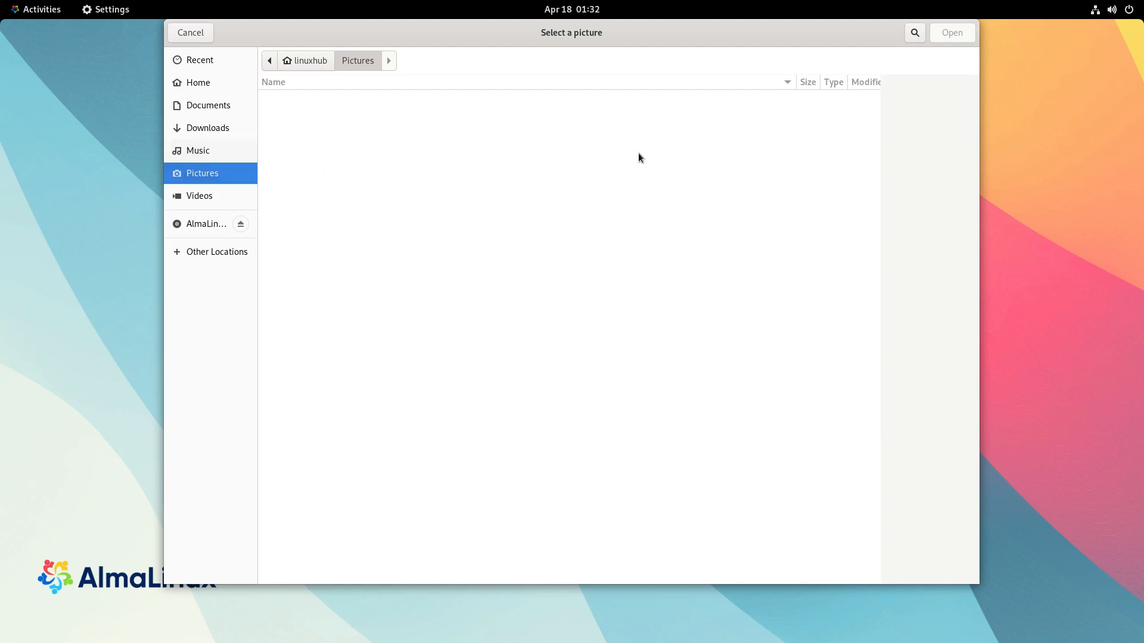
{"action": "left_click", "coordinate": [195, 32]}
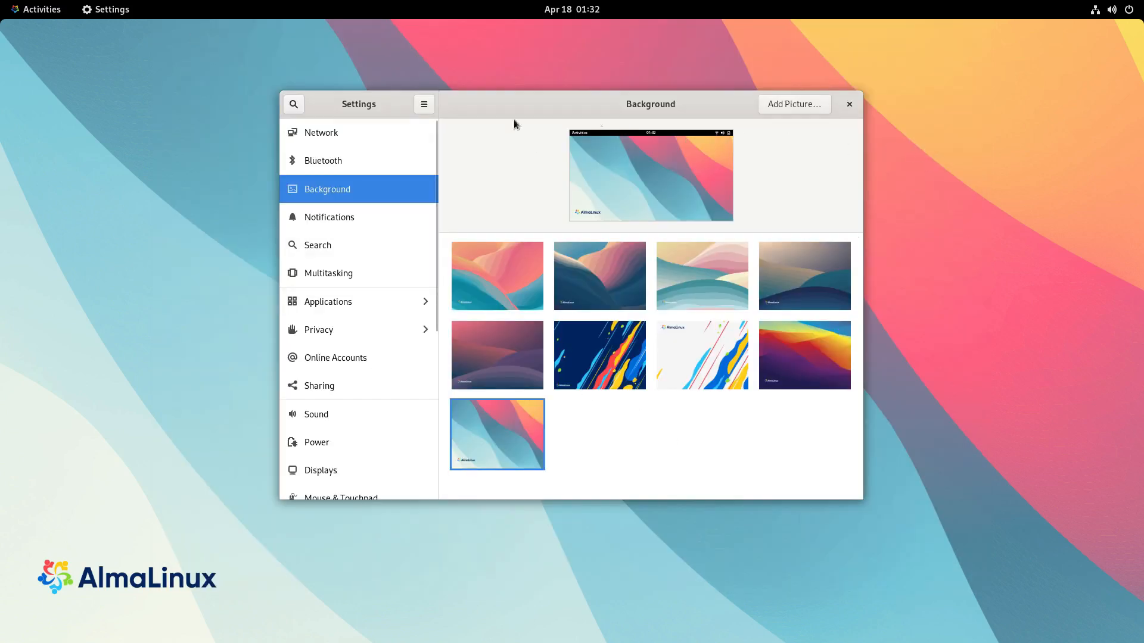
{"action": "left_click", "coordinate": [420, 104]}
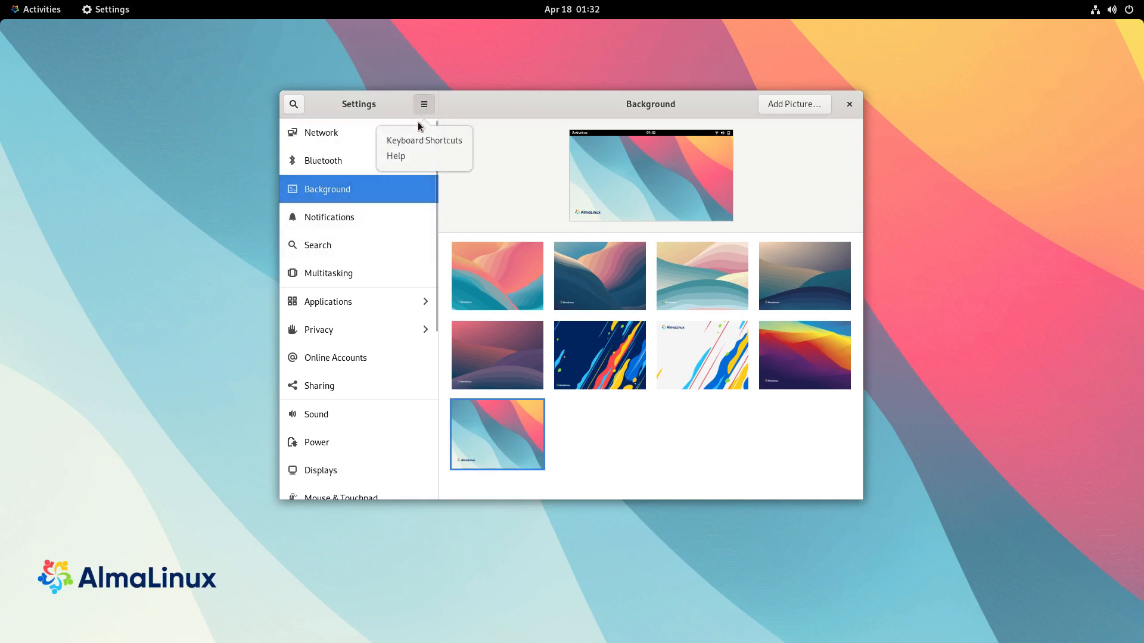
{"action": "left_click", "coordinate": [401, 377]}
- View the system information in the About settings with the window maximized, and close Settings
{"action": "scroll", "coordinate": [401, 375], "scroll_direction": "down", "scroll_amount": 10}
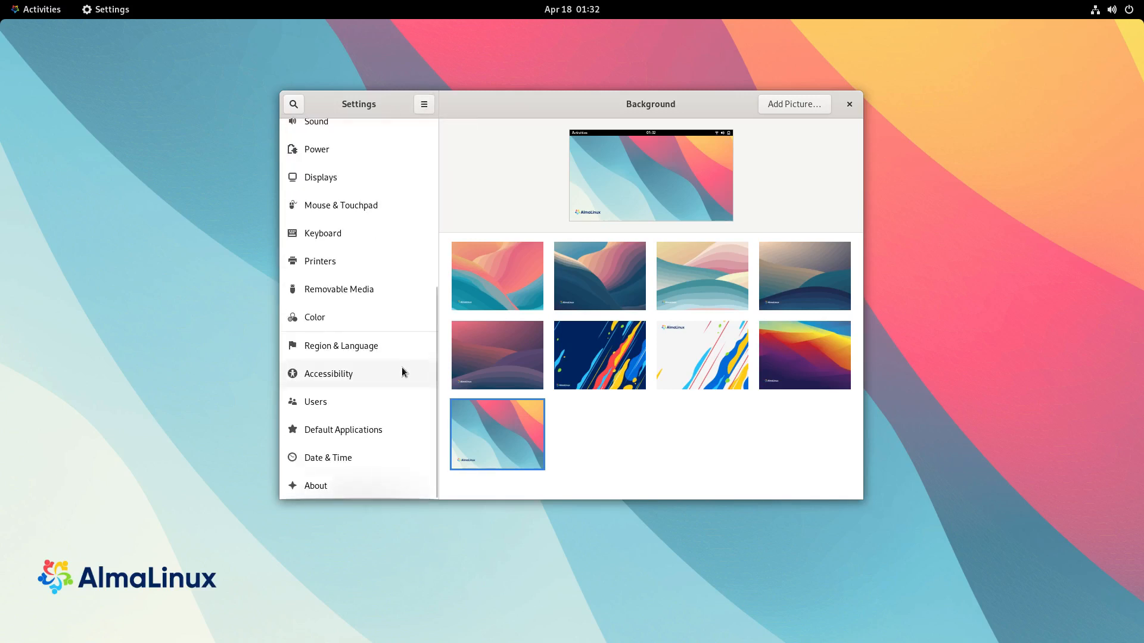
{"action": "left_click", "coordinate": [325, 490]}
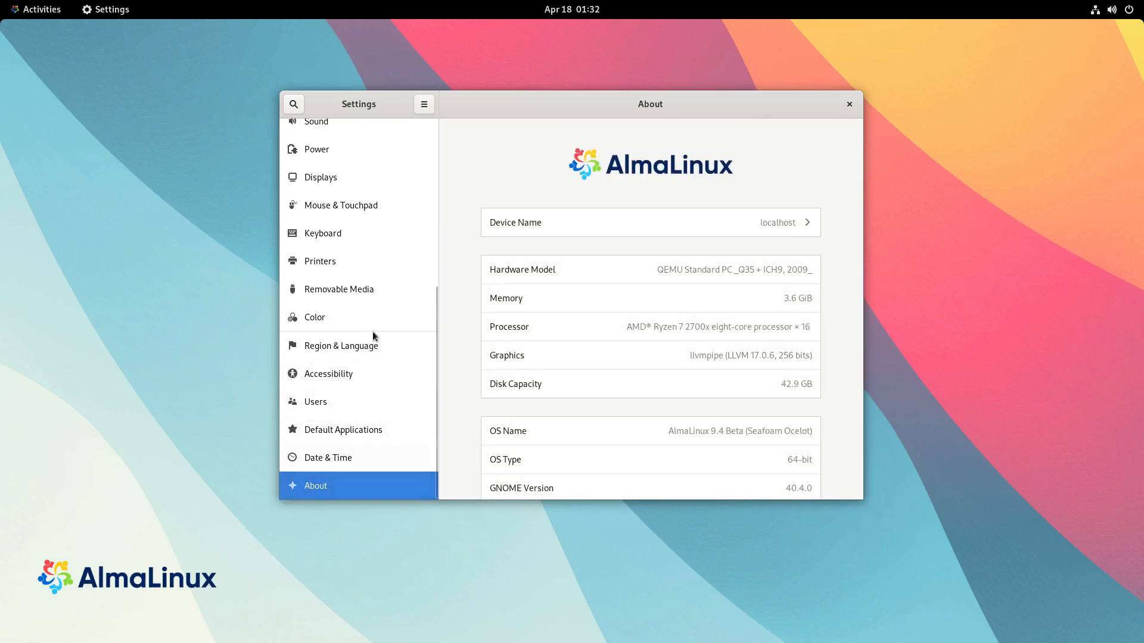
{"action": "double_click", "coordinate": [792, 84]}
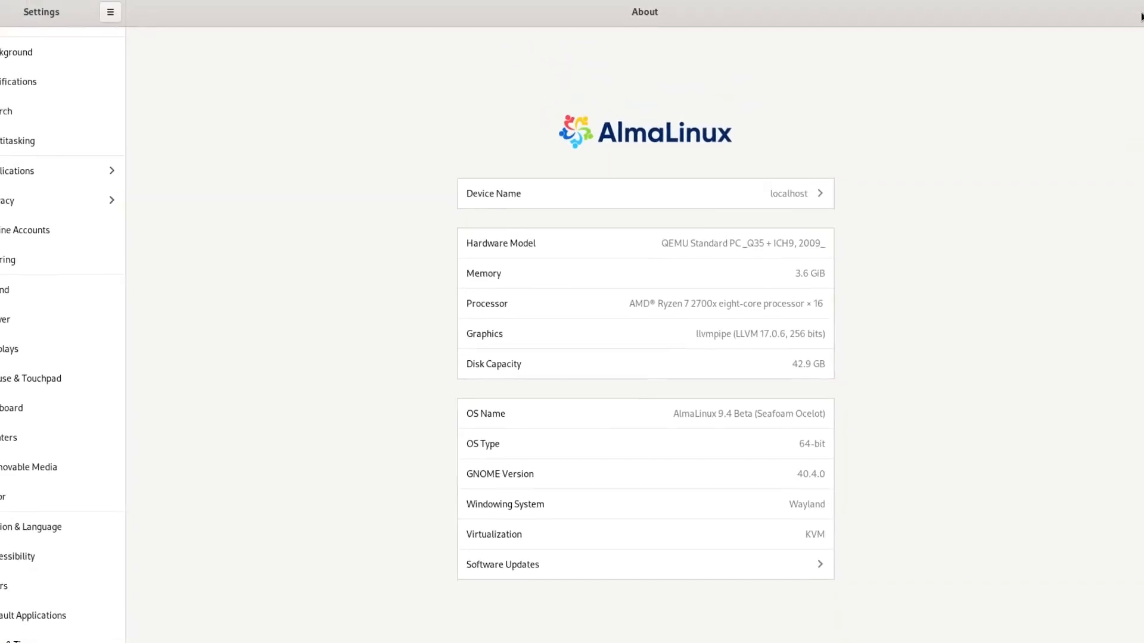
{"action": "left_click", "coordinate": [1131, 34]}
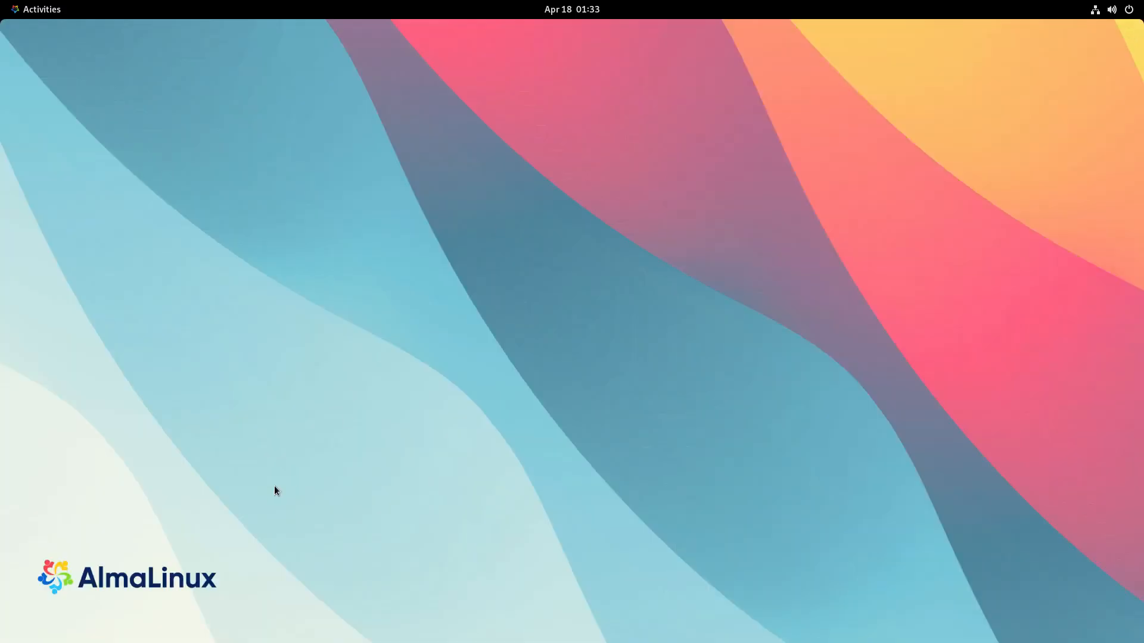
- Show the applications from the Activities overview and launch System Monitor
{"action": "left_click", "coordinate": [31, 13]}
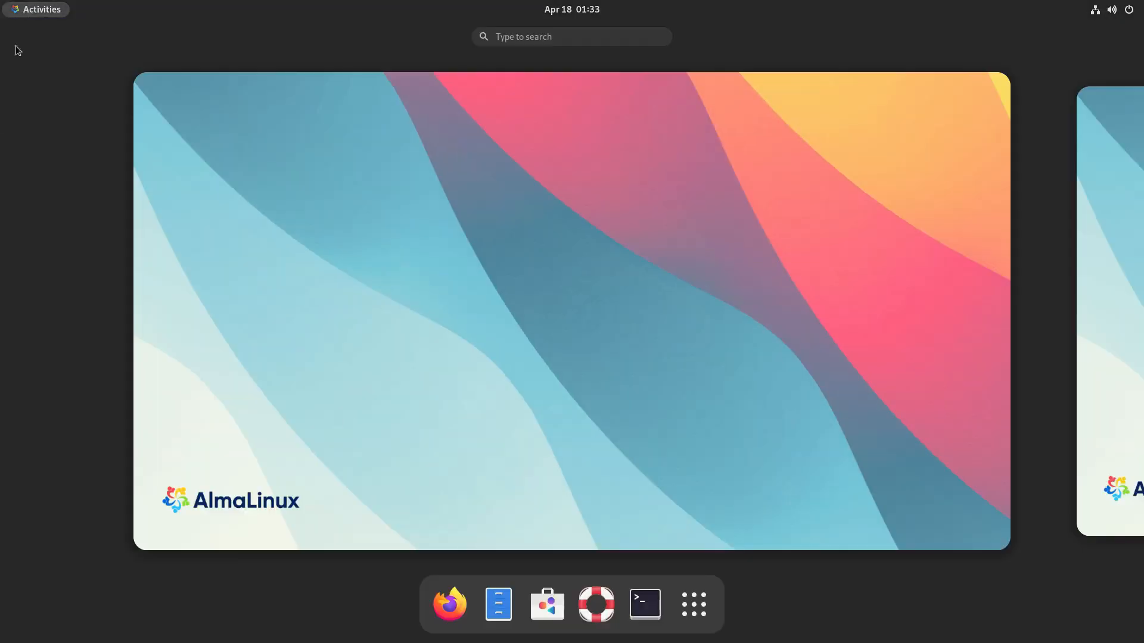
{"action": "left_click", "coordinate": [681, 600]}
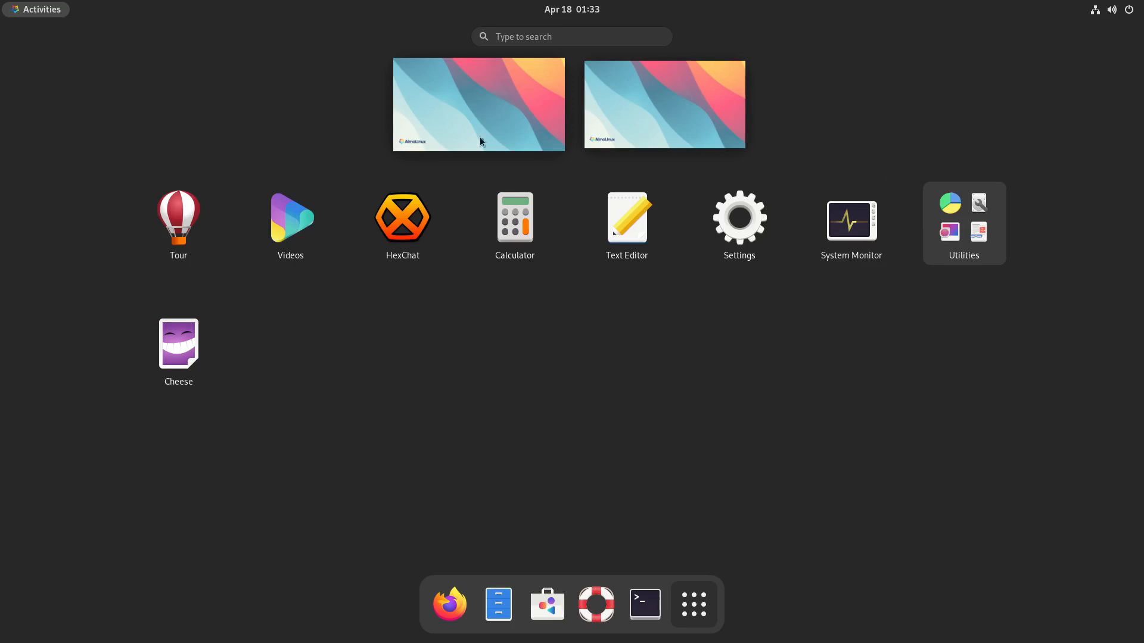
{"action": "left_click", "coordinate": [842, 218]}
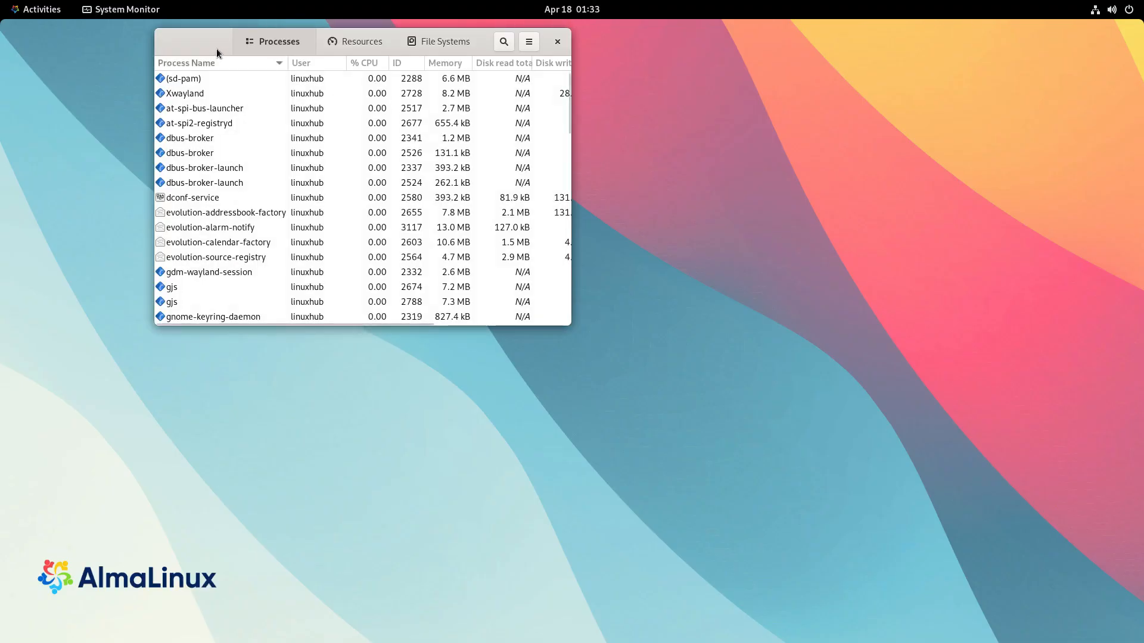
- Maximize System Monitor and examine its process list, resource graphs and file systems
{"action": "double_click", "coordinate": [187, 41]}
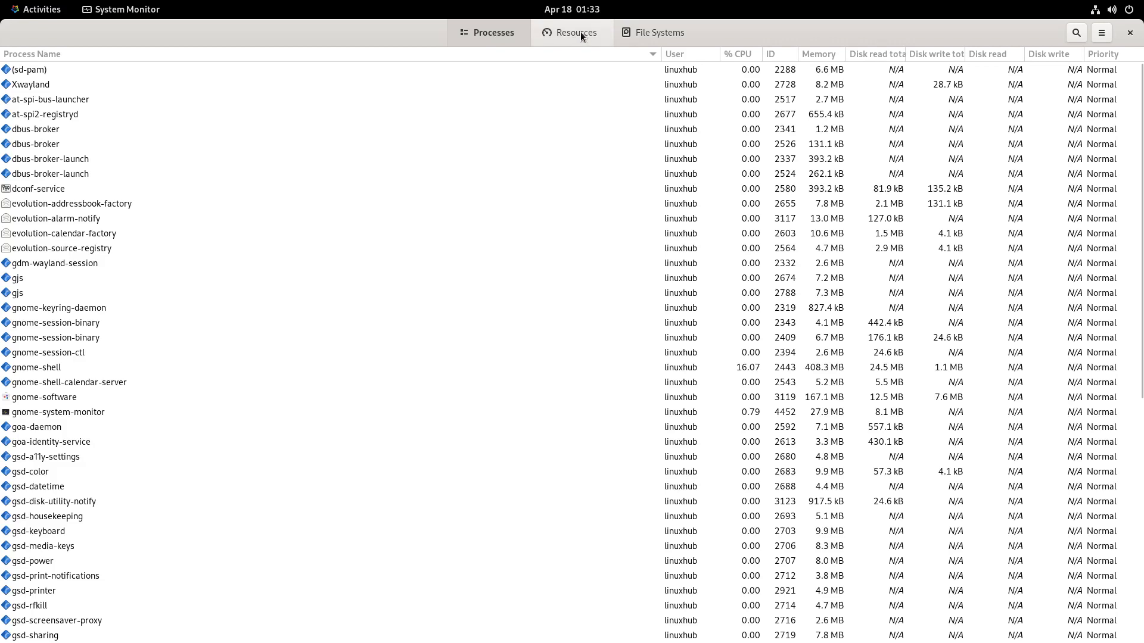
{"action": "scroll", "coordinate": [528, 260], "scroll_direction": "down", "scroll_amount": 2}
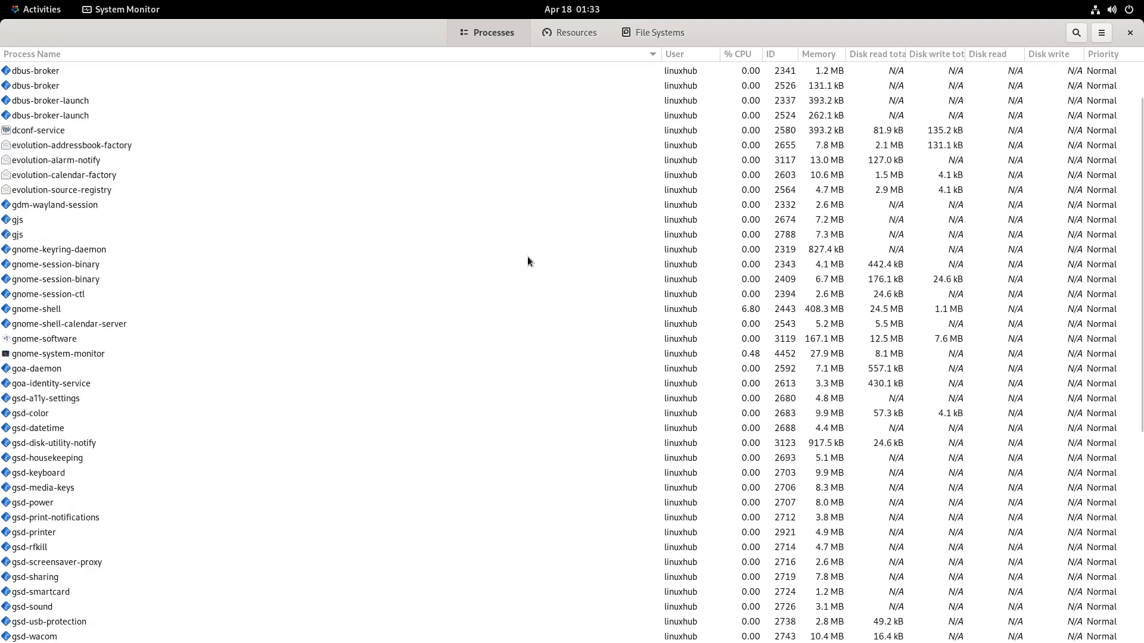
{"action": "scroll", "coordinate": [527, 260], "scroll_direction": "down", "scroll_amount": 5}
{"action": "scroll", "coordinate": [543, 286], "scroll_direction": "up", "scroll_amount": 10}
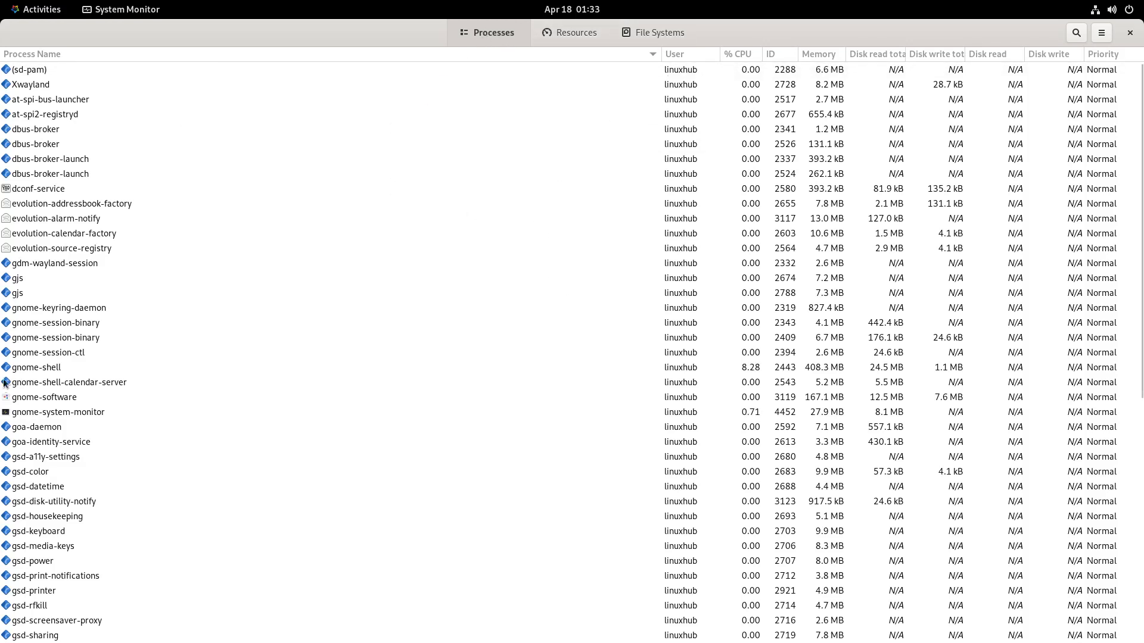
{"action": "left_click", "coordinate": [576, 32]}
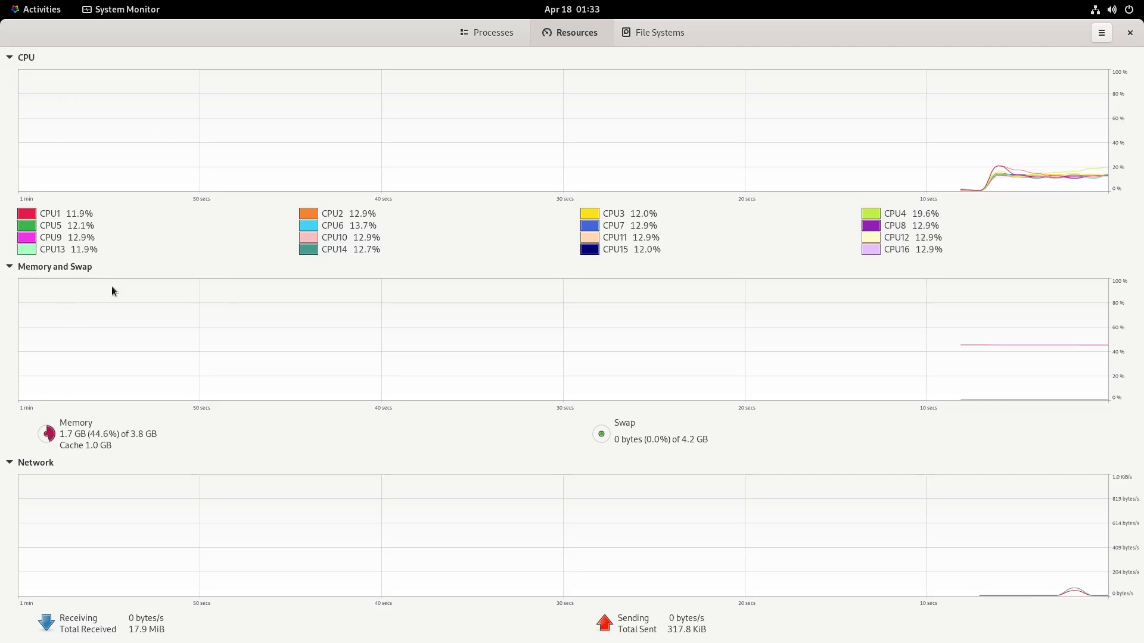
{"action": "left_click", "coordinate": [652, 34]}
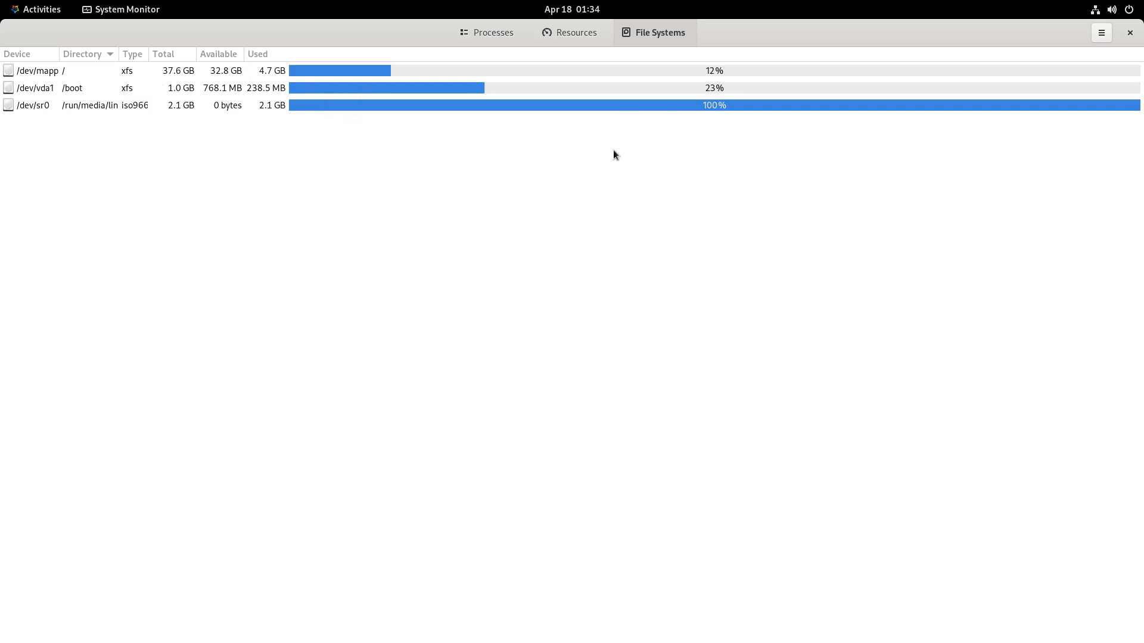
- View the version information in the About System Monitor dialog, dismiss it and close System Monitor
{"action": "left_click", "coordinate": [1101, 32]}
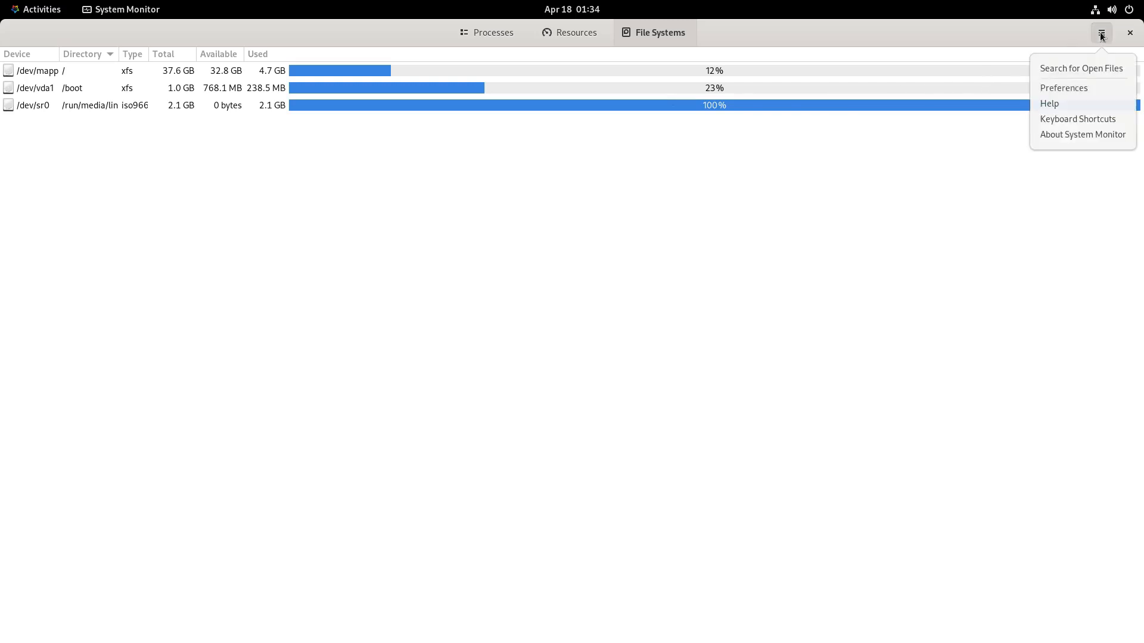
{"action": "left_click", "coordinate": [1077, 136]}
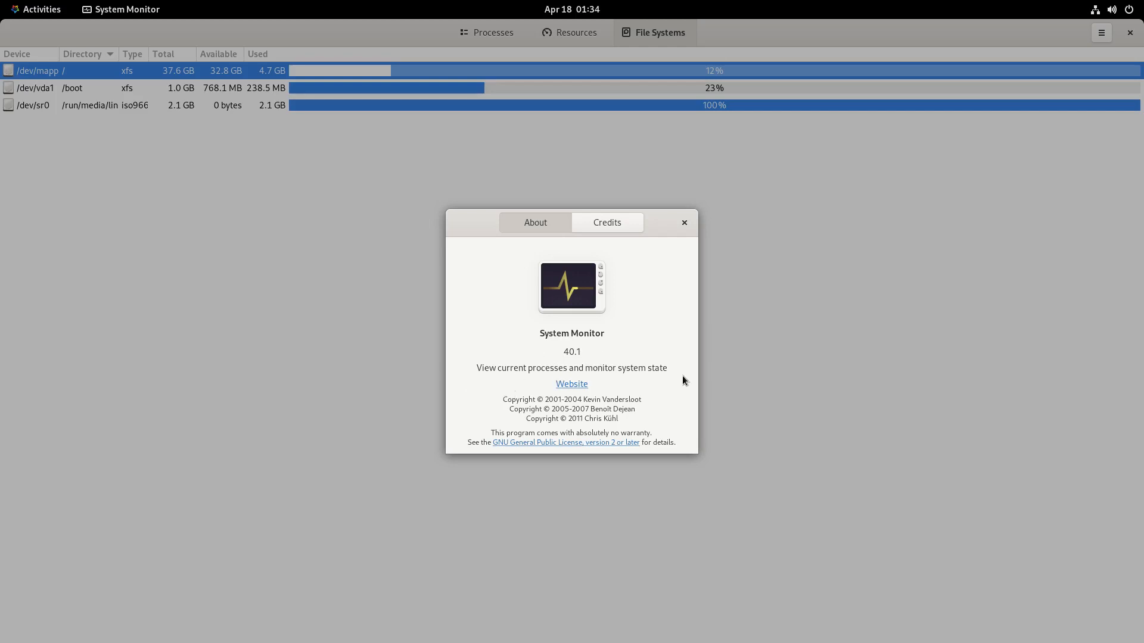
{"action": "left_click", "coordinate": [684, 224]}
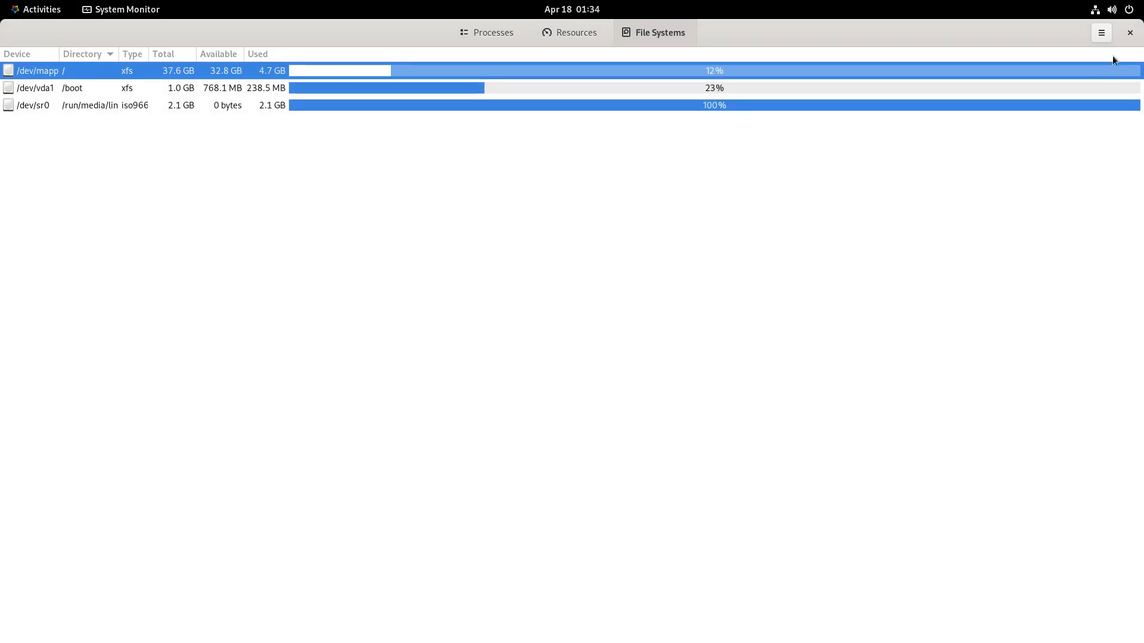
{"action": "left_click", "coordinate": [1131, 33]}
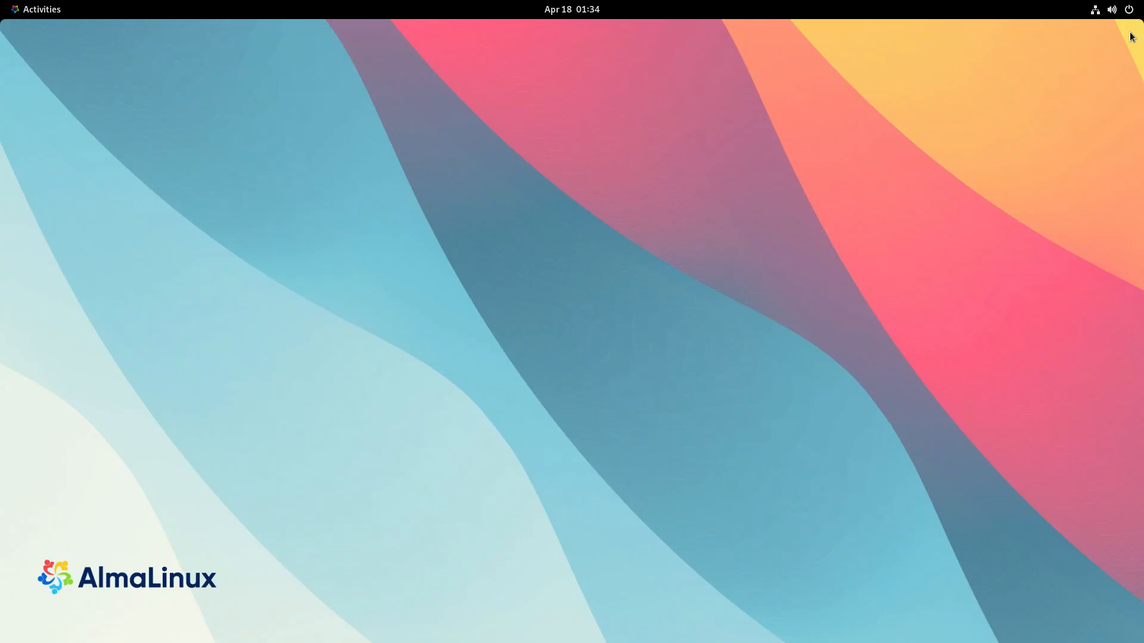